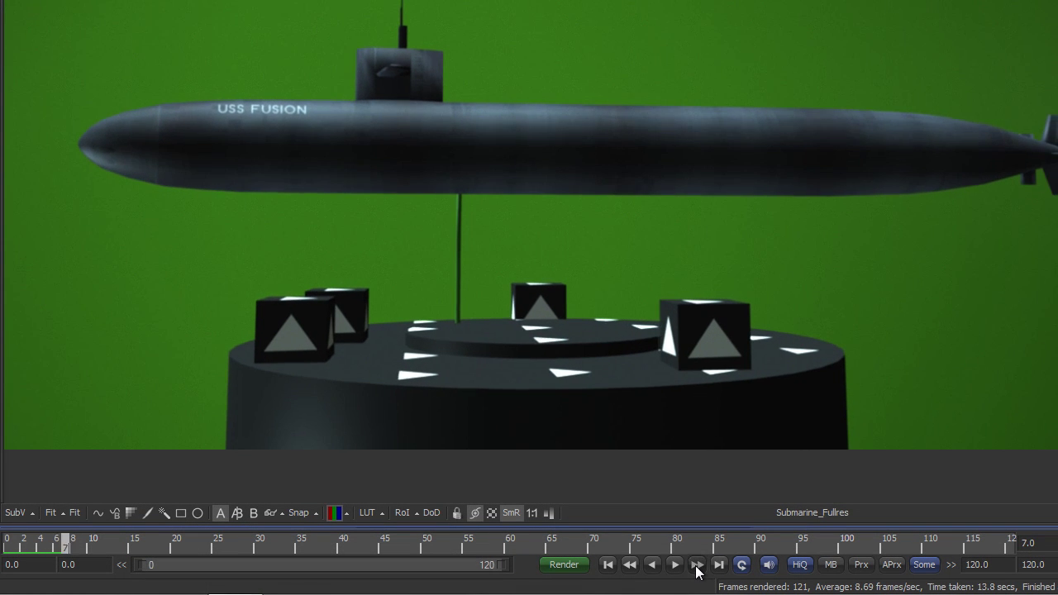
Set the frame step to 10 and step forward three times to frame 50.
{"action": "right_click", "coordinate": [697, 569]}
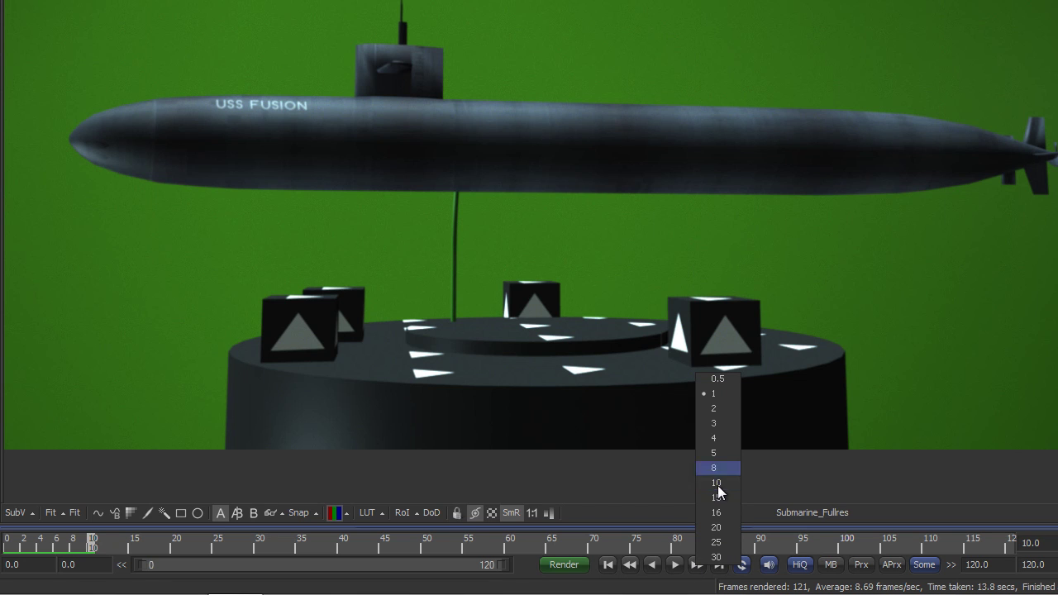
{"action": "left_click", "coordinate": [721, 483]}
{"action": "left_click", "coordinate": [699, 566]}
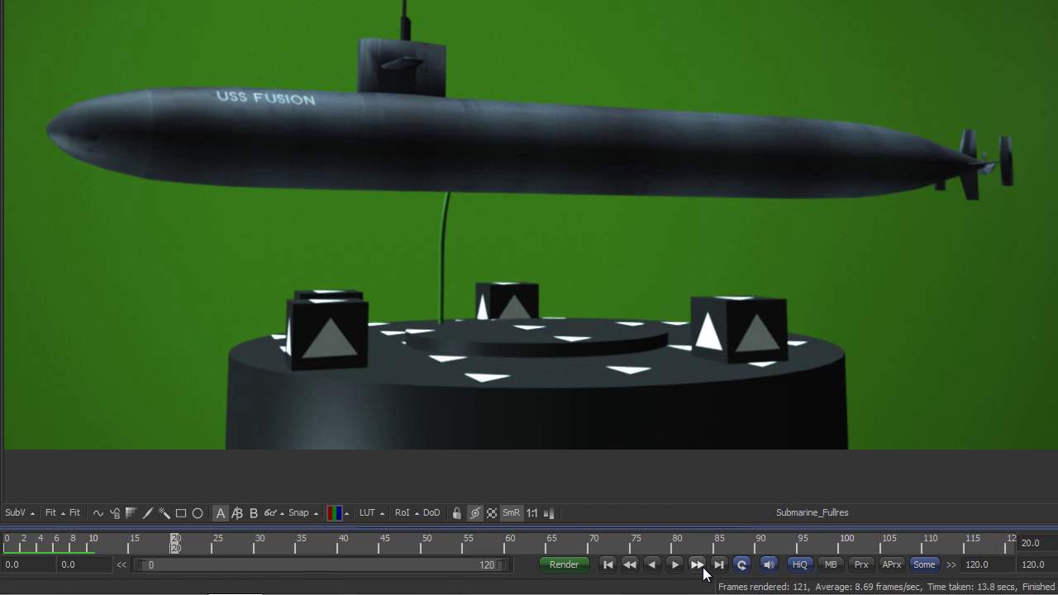
{"action": "left_click", "coordinate": [699, 565]}
{"action": "left_click", "coordinate": [699, 566]}
{"action": "left_click", "coordinate": [699, 566]}
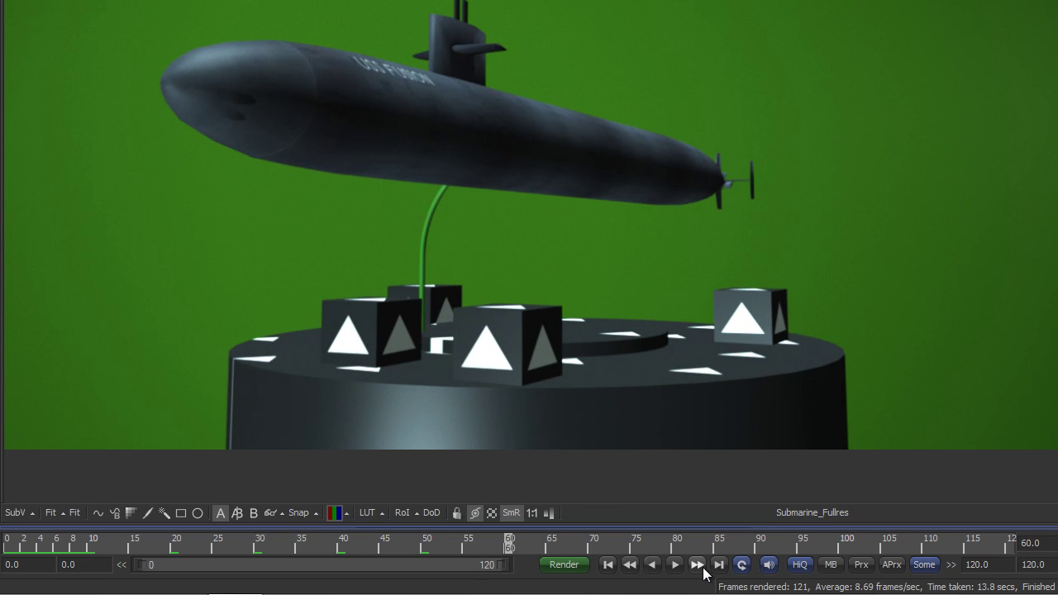
Step back three times in 10-frame increments.
{"action": "left_click", "coordinate": [630, 565]}
{"action": "left_click", "coordinate": [630, 565]}
{"action": "left_click", "coordinate": [630, 565]}
{"action": "left_click", "coordinate": [630, 566]}
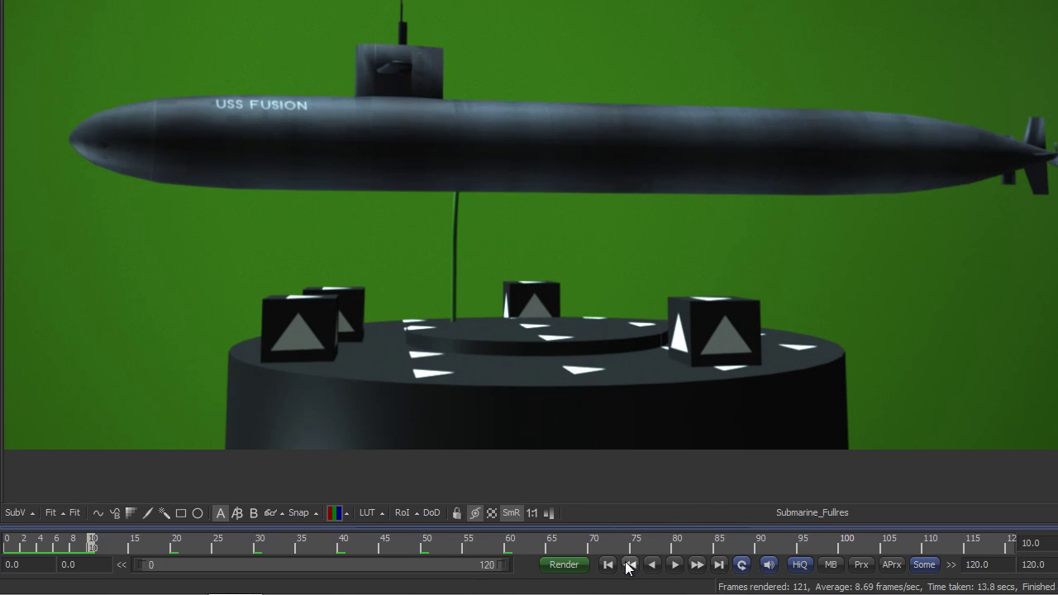
Check the proxy size ratios, then delete the Submarine_Fullres loader's Proxy Filename path.
{"action": "right_click", "coordinate": [862, 565]}
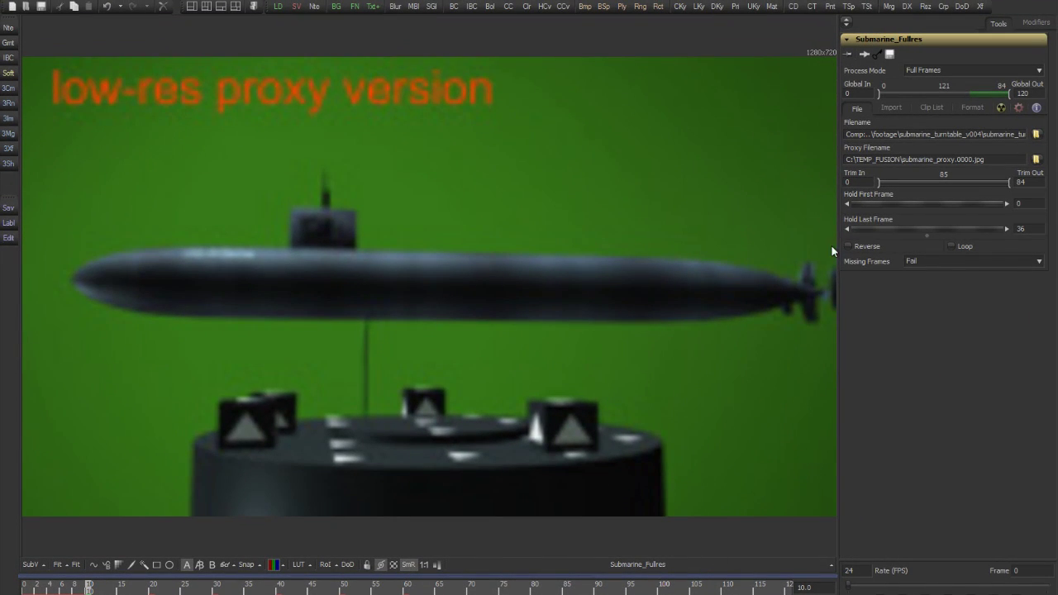
{"action": "left_click", "coordinate": [989, 163]}
{"action": "left_click", "coordinate": [934, 157]}
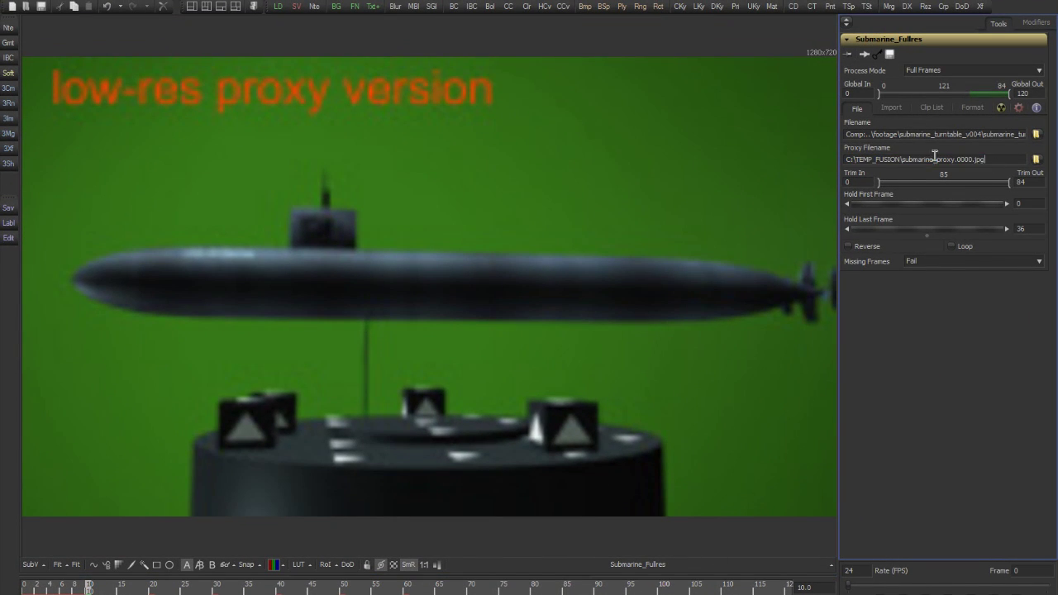
{"action": "left_click_drag", "start_coordinate": [1006, 160], "coordinate": [823, 166]}
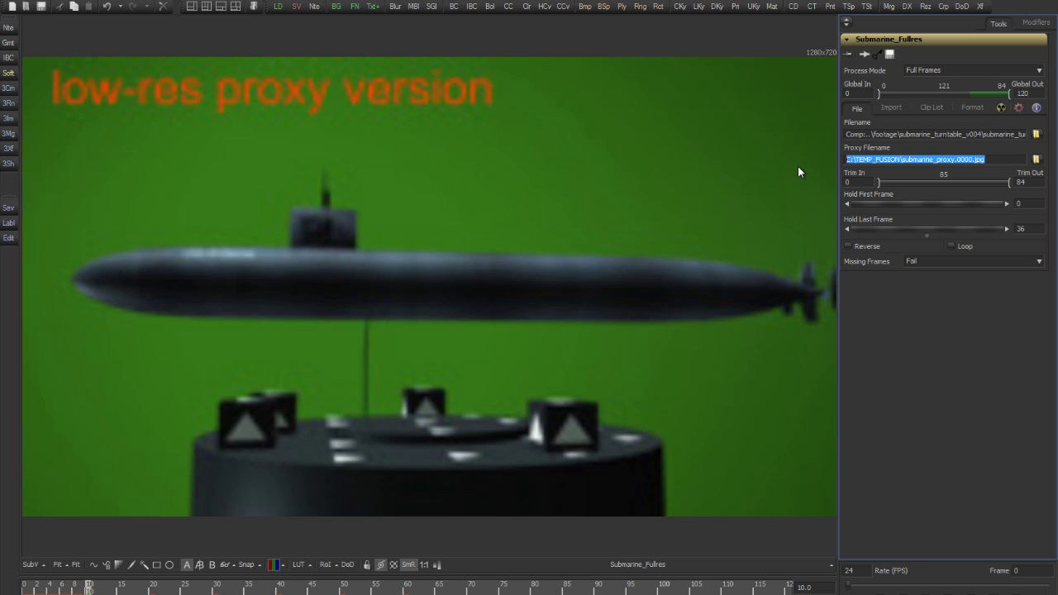
{"action": "key", "text": "Delete"}
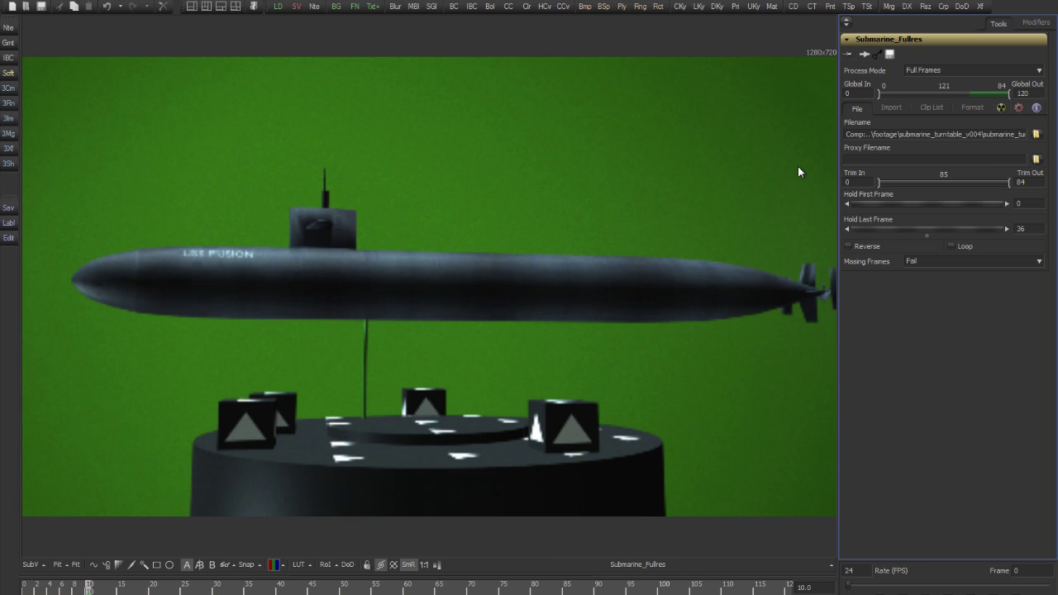
Undo to restore the proxy filename, then select every node upstream of the chosen Flow node.
{"action": "left_click", "coordinate": [106, 8]}
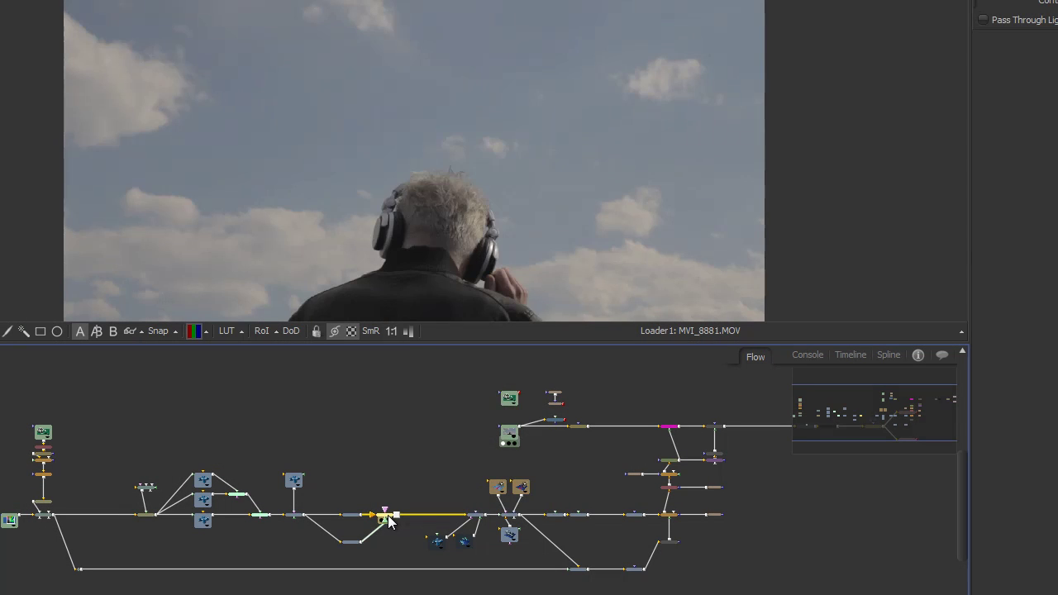
{"action": "right_click", "coordinate": [388, 521]}
{"action": "mouse_move", "coordinate": [527, 331]}
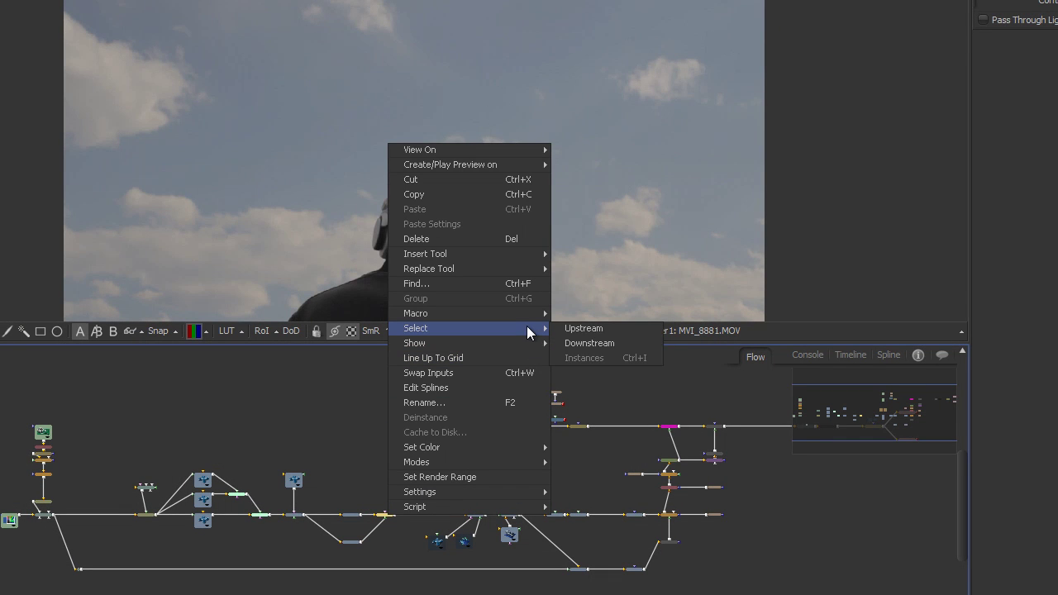
{"action": "left_click", "coordinate": [566, 328]}
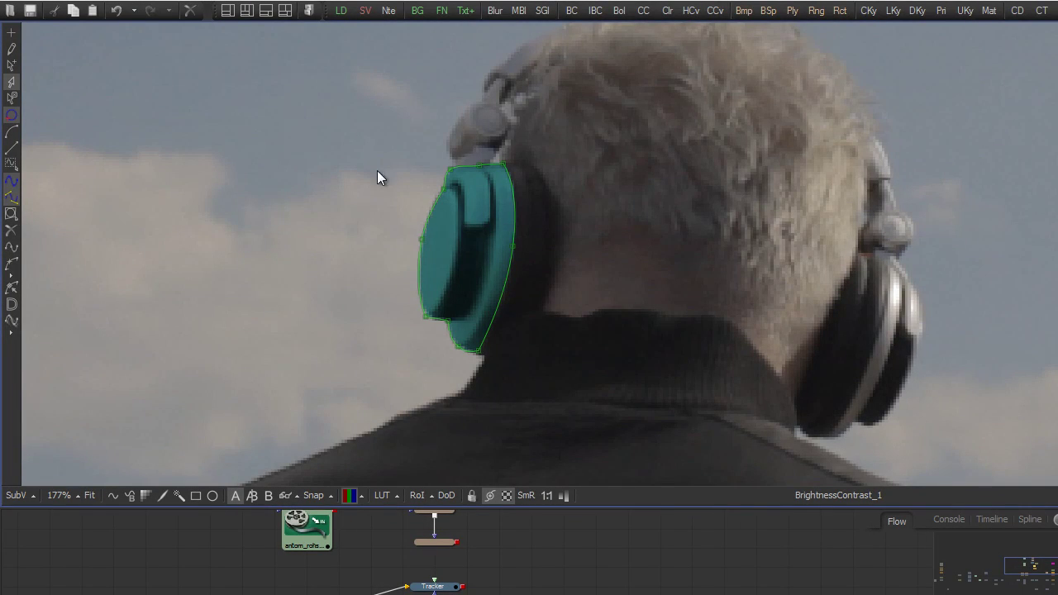
{"action": "left_click_drag", "start_coordinate": [335, 125], "coordinate": [584, 457]}
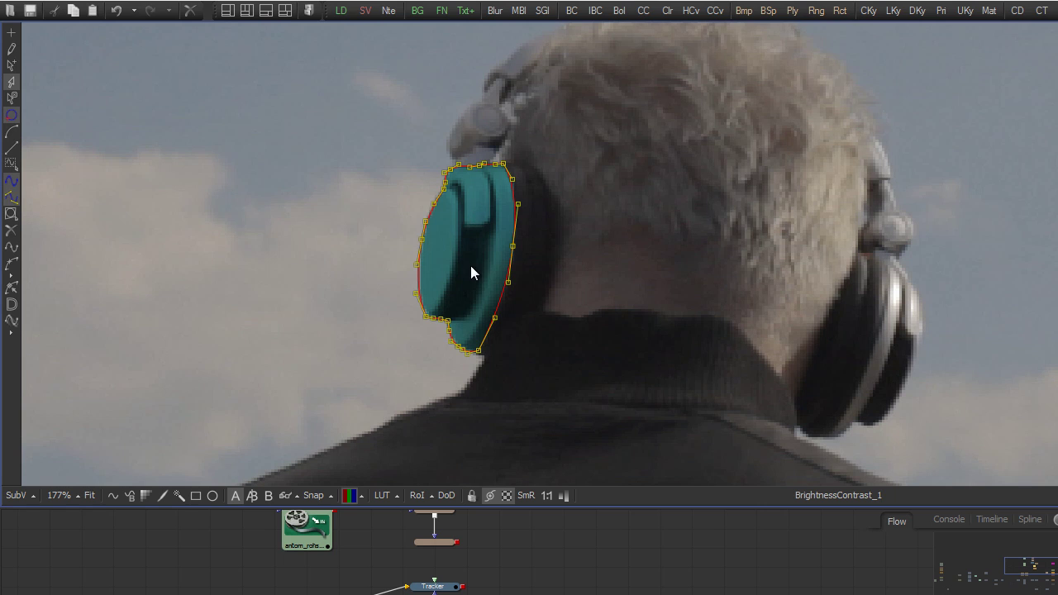
{"action": "key", "text": "s"}
{"action": "left_click_drag", "start_coordinate": [470, 266], "coordinate": [500, 239]}
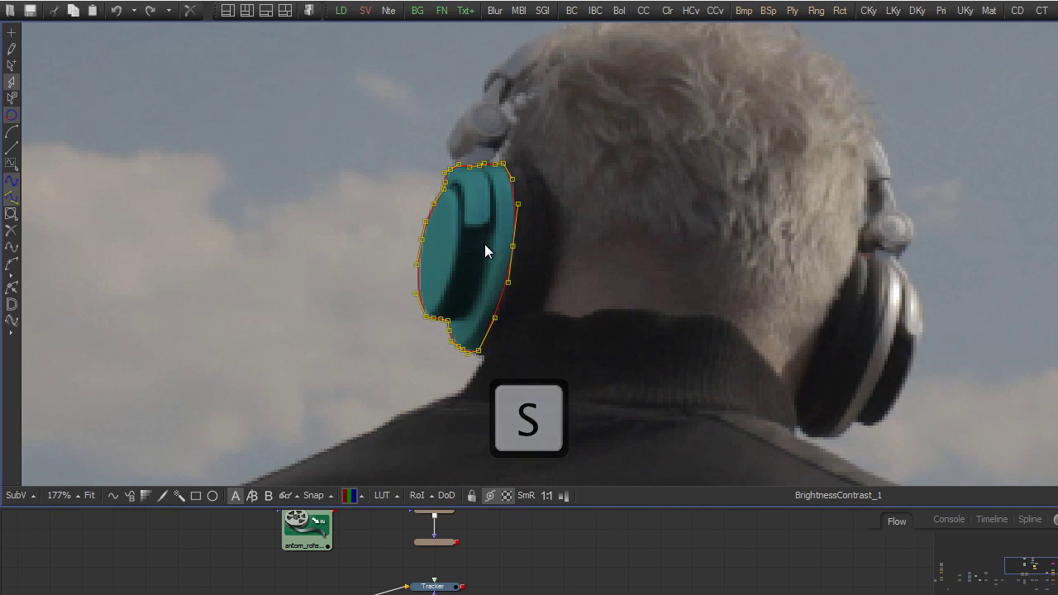
{"action": "key", "text": "x"}
{"action": "left_click_drag", "start_coordinate": [559, 285], "coordinate": [461, 244]}
{"action": "key", "text": "y"}
{"action": "key", "text": "t"}
{"action": "left_click_drag", "start_coordinate": [458, 187], "coordinate": [500, 199]}
{"action": "key", "text": "ctrl+z"}
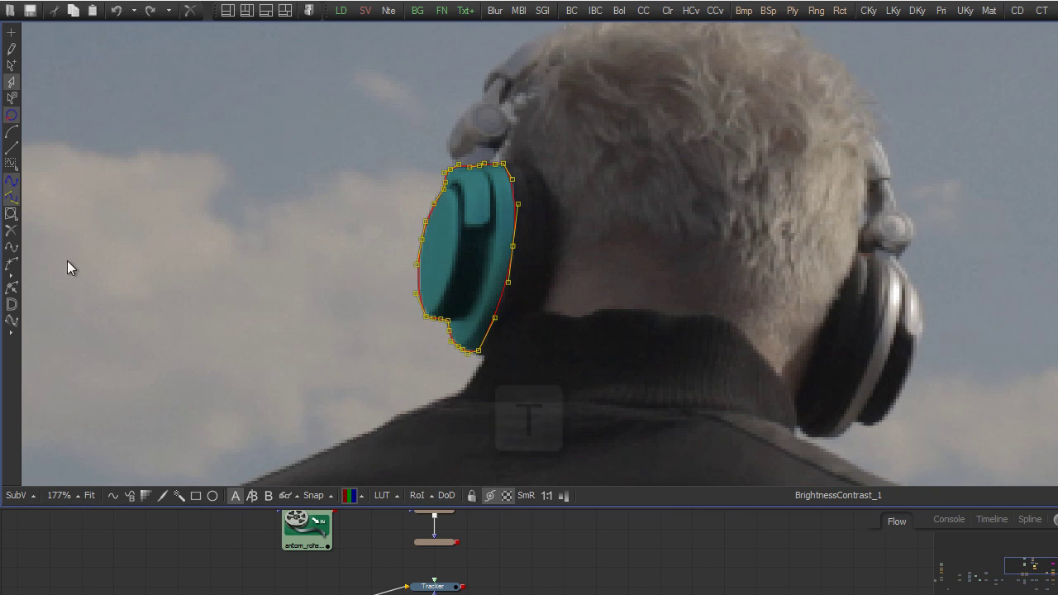
{"action": "left_click", "coordinate": [12, 304]}
{"action": "left_click", "coordinate": [473, 238]}
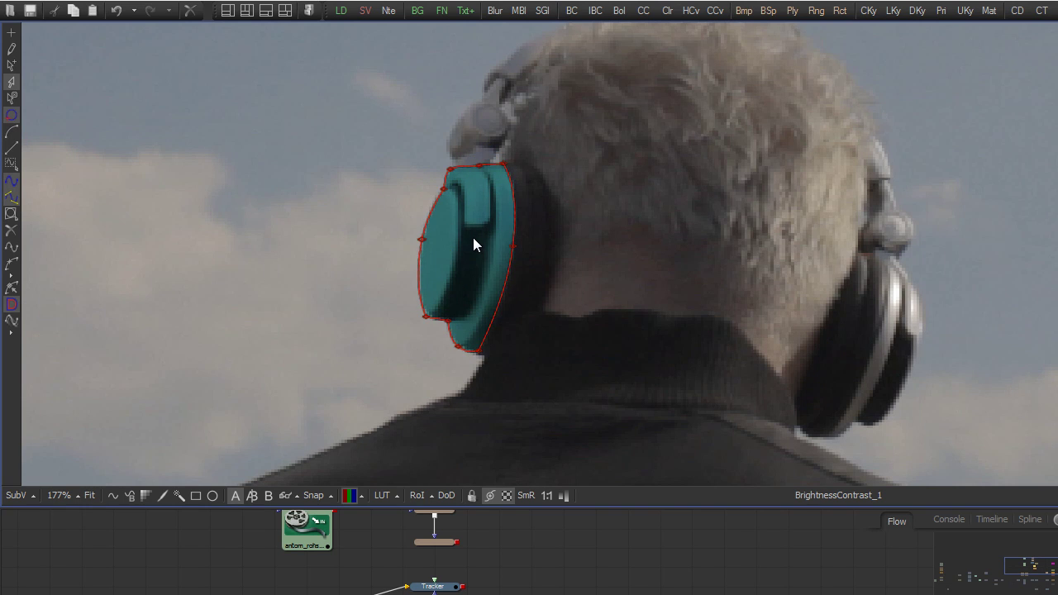
{"action": "key", "text": "o"}
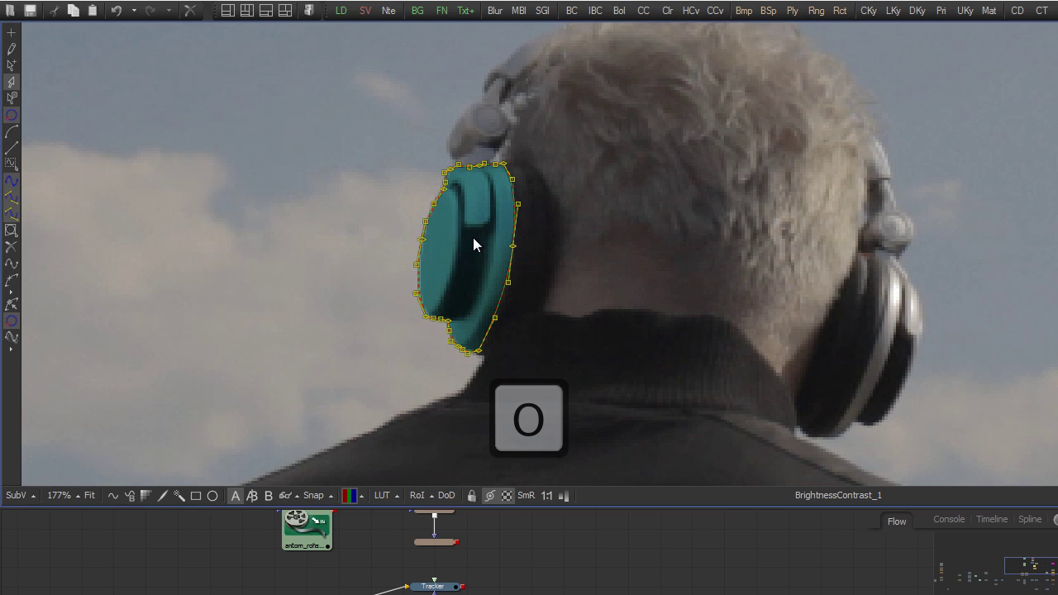
{"action": "left_click_drag", "start_coordinate": [473, 237], "coordinate": [521, 217]}
{"action": "right_click", "coordinate": [521, 217]}
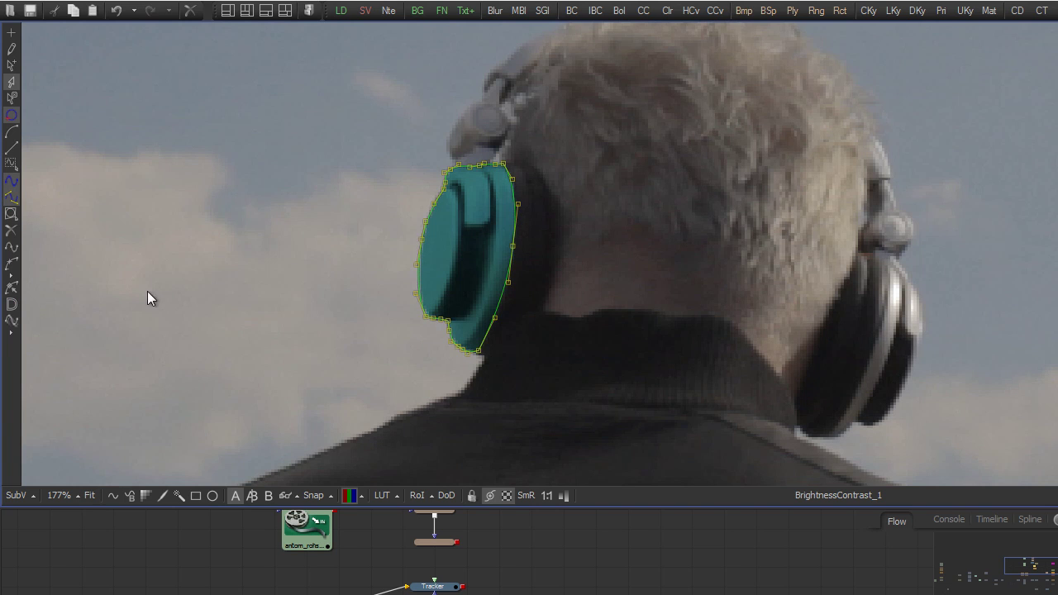
Undo the last mask change and move the crosshair down near the headphone using M.
{"action": "scroll", "coordinate": [561, 226], "scroll_direction": "down", "scroll_amount": 2}
{"action": "scroll", "coordinate": [631, 273], "scroll_direction": "up", "scroll_amount": 3}
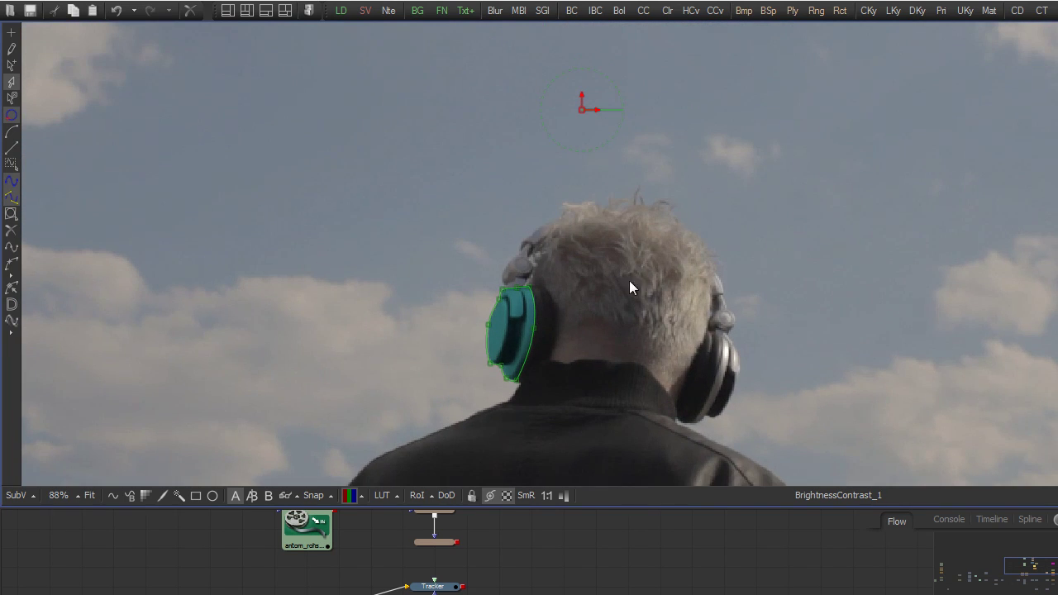
{"action": "key", "text": "ctrl+z"}
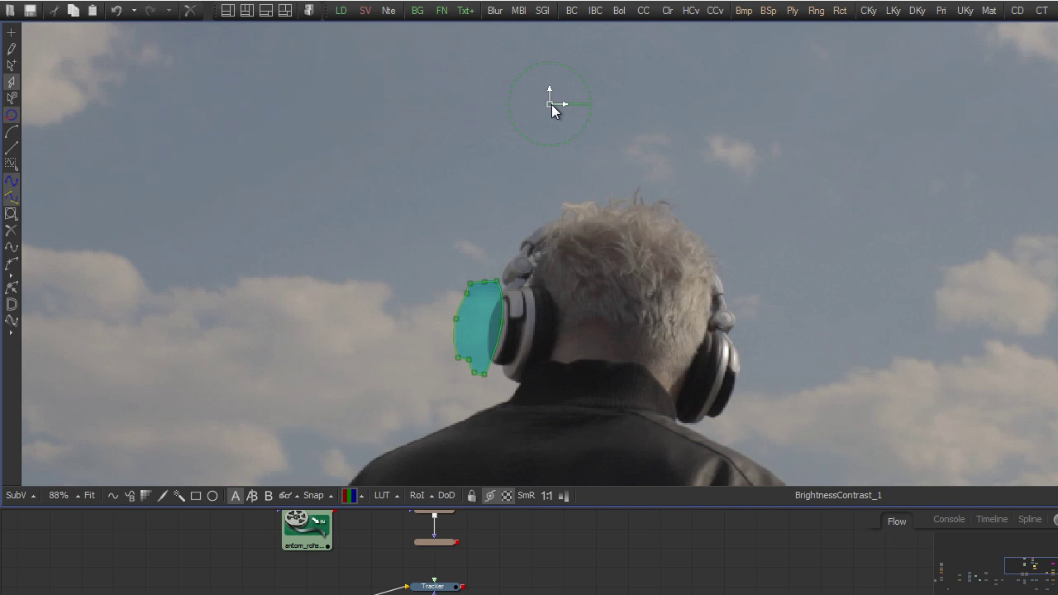
{"action": "key", "text": "m"}
{"action": "left_click_drag", "start_coordinate": [581, 109], "coordinate": [549, 372]}
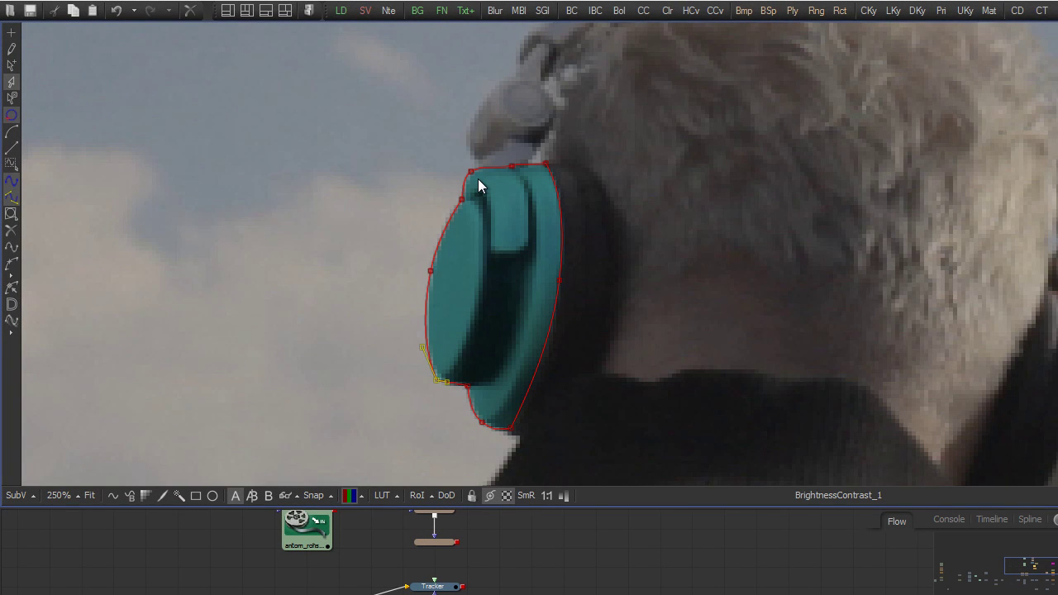
Step the point selection along the mask, then box-select and deselect its top points.
{"action": "key", "text": "Tab"}
{"action": "key", "text": "Tab"}
{"action": "key", "text": "Tab"}
{"action": "key", "text": "Tab"}
{"action": "key", "text": "Tab"}
{"action": "left_click_drag", "start_coordinate": [439, 152], "coordinate": [601, 232]}
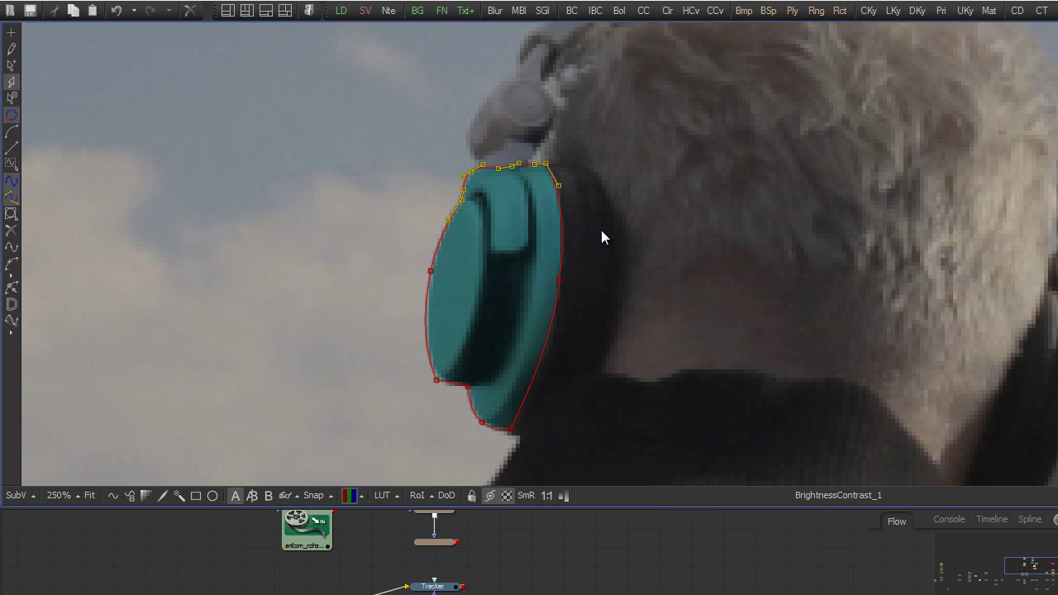
{"action": "left_click", "coordinate": [512, 202]}
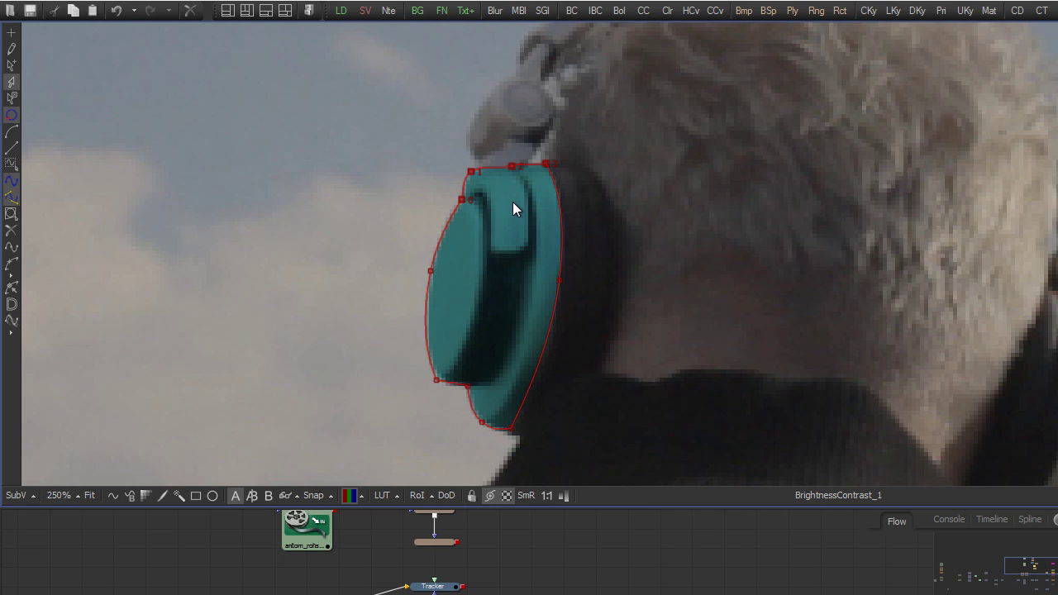
Enable Tagged Points on Polygon4 and box-select the top mask points to show their numbers.
{"action": "right_click", "coordinate": [471, 174]}
{"action": "mouse_move", "coordinate": [537, 402]}
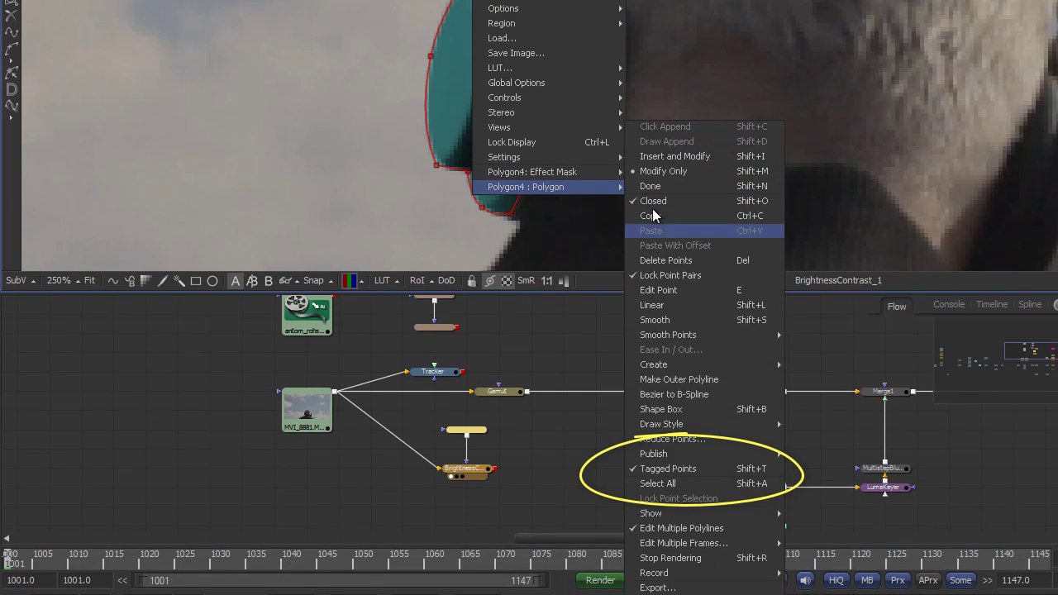
{"action": "left_click", "coordinate": [717, 471]}
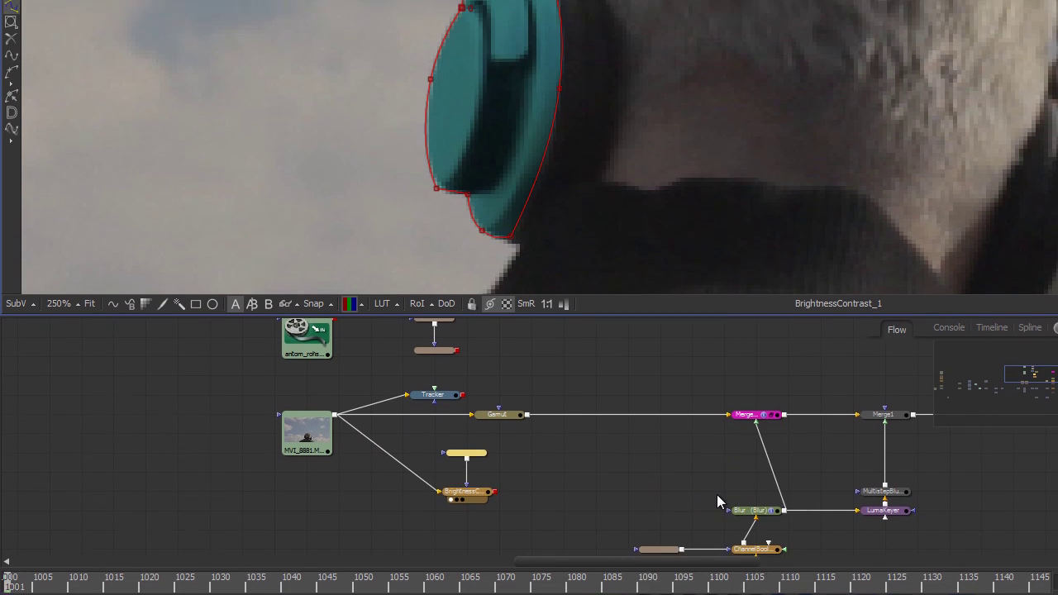
{"action": "left_click_drag", "start_coordinate": [451, 120], "coordinate": [555, 217]}
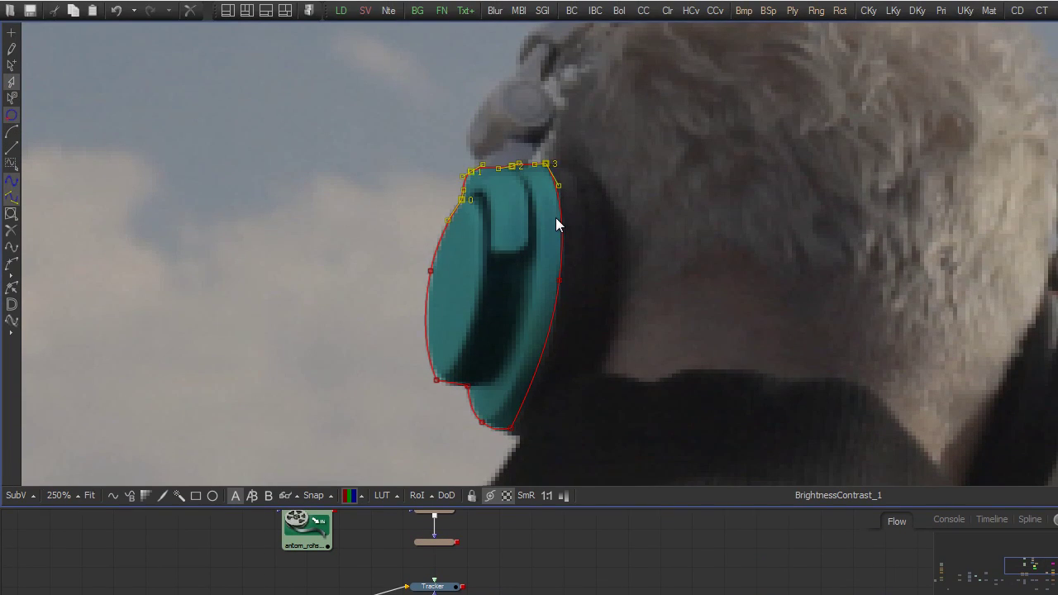
{"action": "left_click", "coordinate": [552, 218]}
{"action": "left_click_drag", "start_coordinate": [340, 126], "coordinate": [632, 464]}
{"action": "key", "text": "shift+b"}
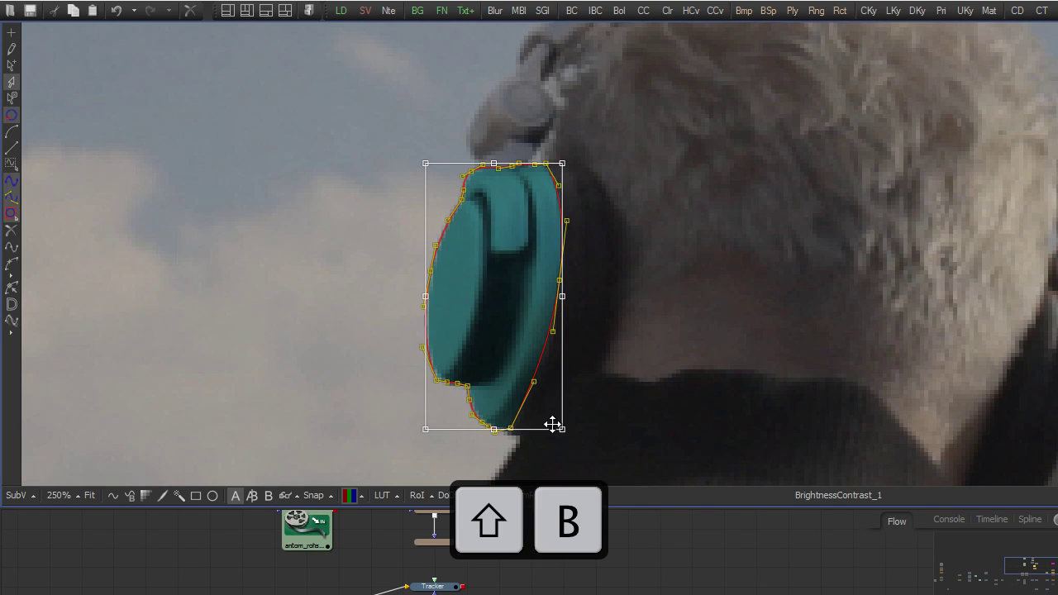
{"action": "left_click_drag", "start_coordinate": [553, 418], "coordinate": [525, 209]}
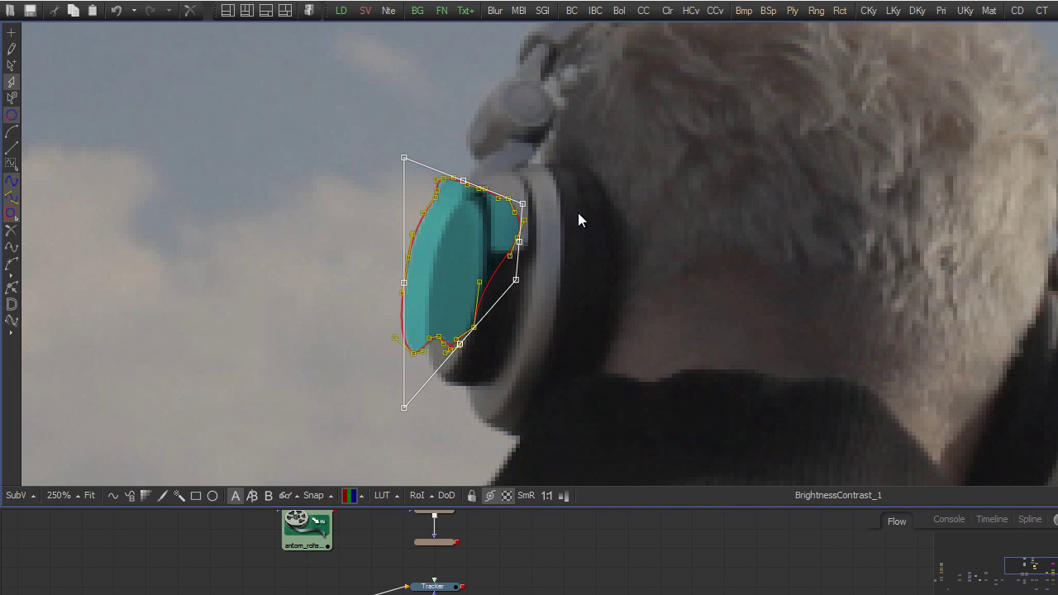
{"action": "key", "text": "ctrl+z"}
{"action": "key", "text": "ctrl+z"}
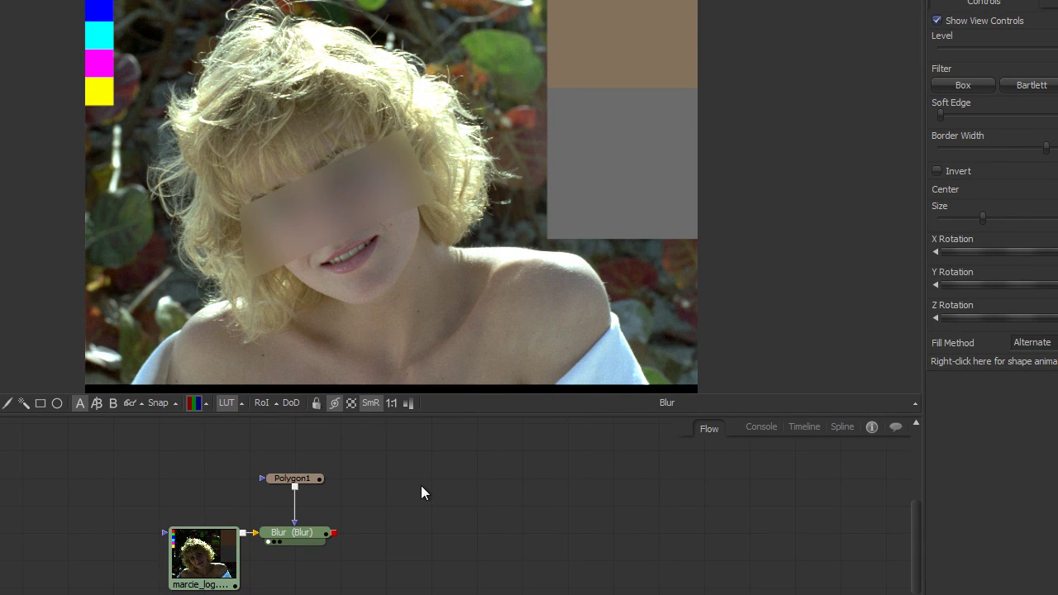
Select Polygon1 and pin its Polyline controls in the viewer.
{"action": "left_click", "coordinate": [293, 478]}
{"action": "right_click", "coordinate": [400, 264]}
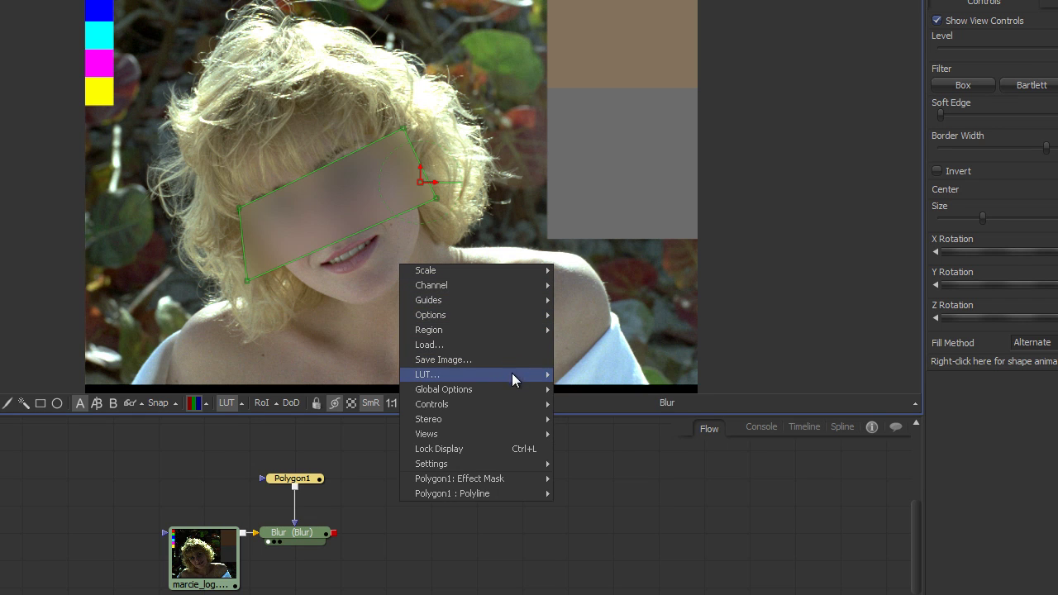
{"action": "mouse_move", "coordinate": [509, 405]}
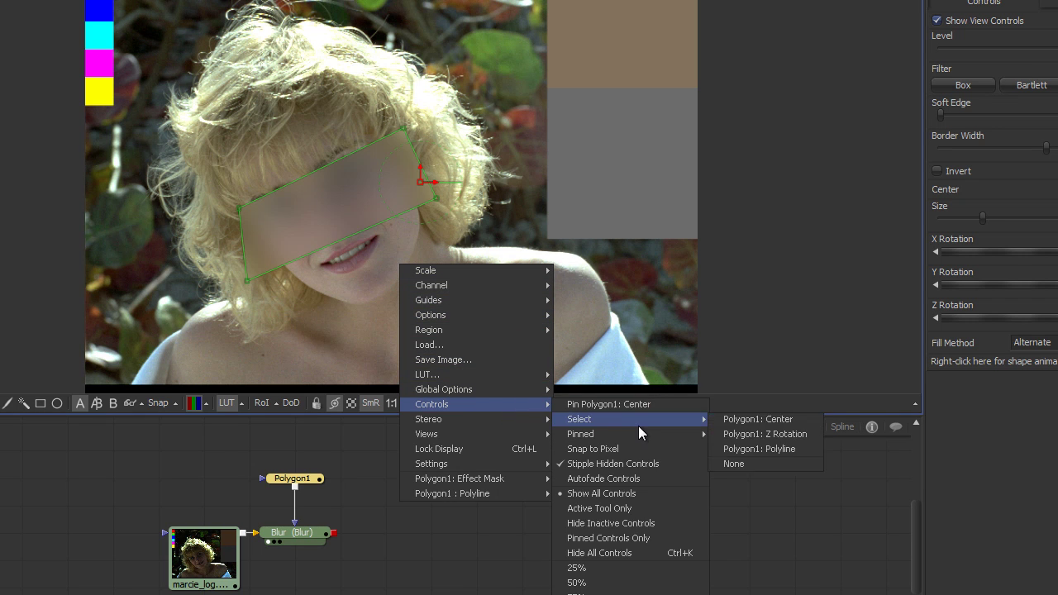
{"action": "mouse_move", "coordinate": [642, 433]}
{"action": "left_click", "coordinate": [774, 465]}
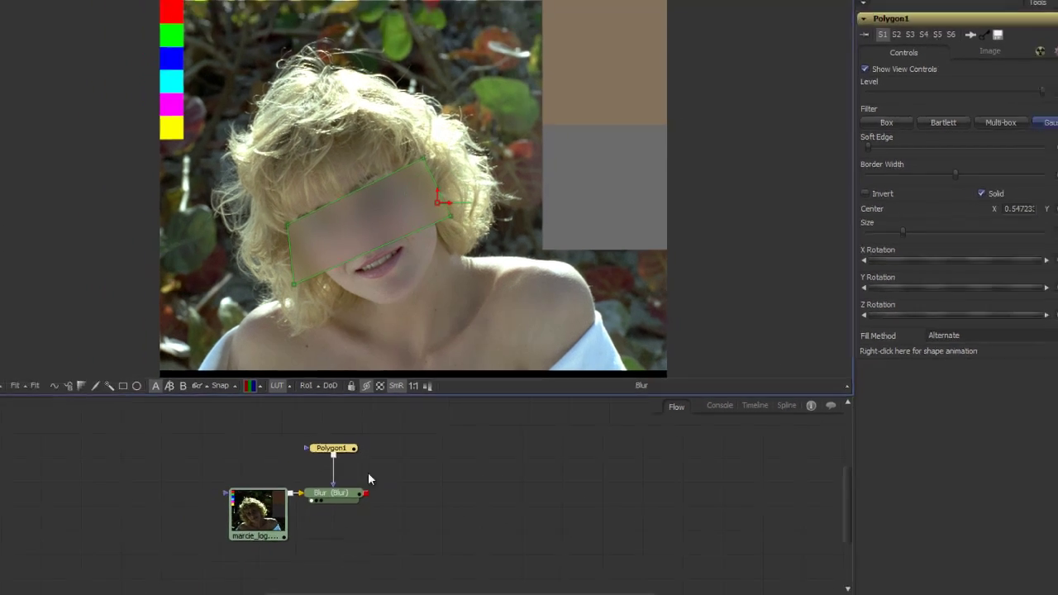
Add a BrightnessContrast node after Blur with Gain 0.40625 and view it, nudging a polygon point.
{"action": "left_click", "coordinate": [331, 492]}
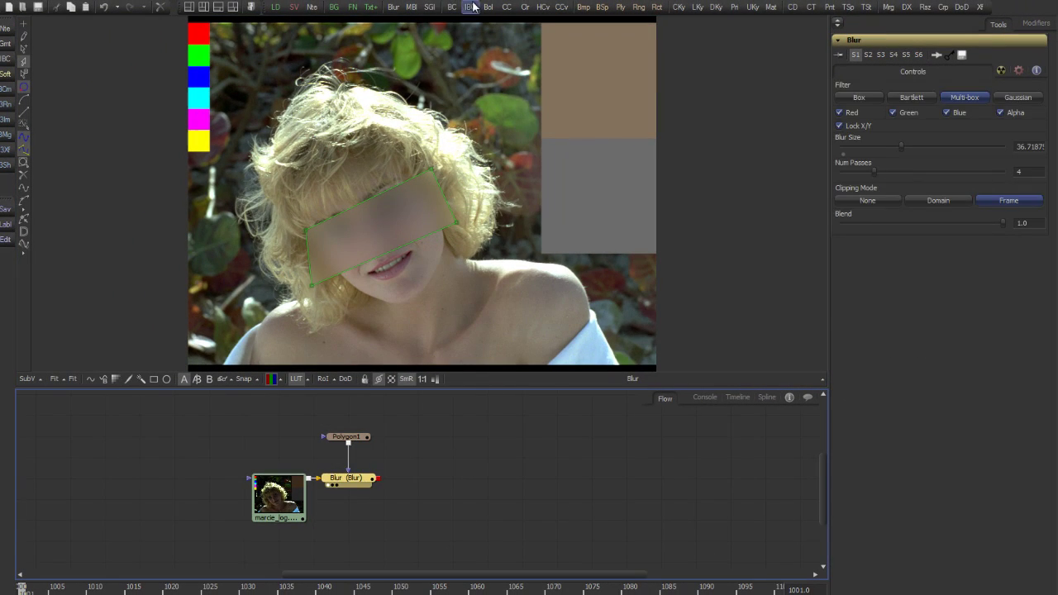
{"action": "left_click", "coordinate": [452, 7]}
{"action": "left_click_drag", "start_coordinate": [923, 106], "coordinate": [875, 108]}
{"action": "key", "text": "1"}
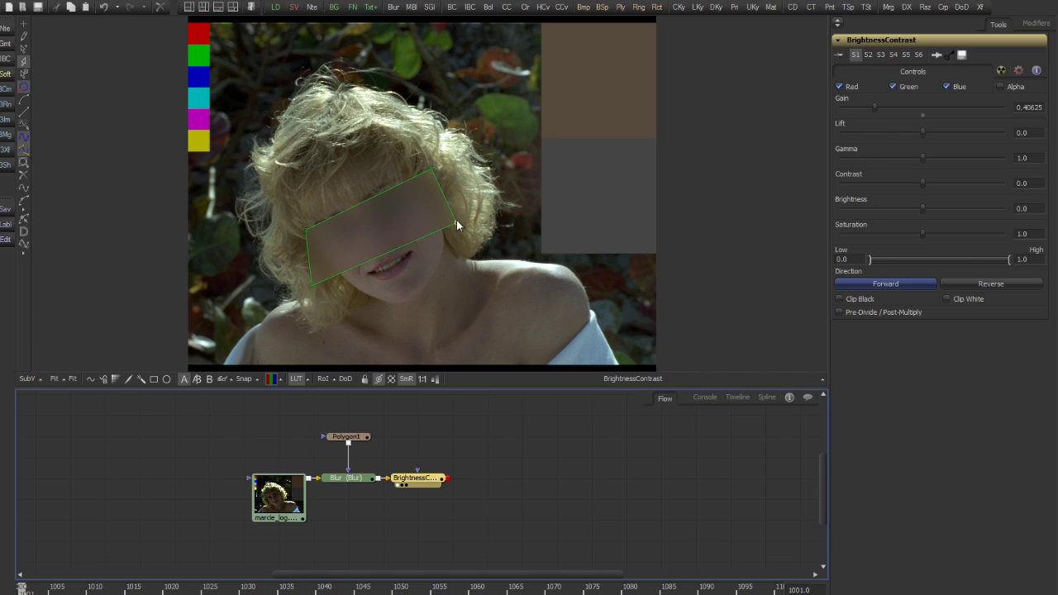
{"action": "mouse_move", "coordinate": [456, 220]}
{"action": "left_mouse_down"}
{"action": "mouse_move", "coordinate": [385, 216]}
{"action": "mouse_move", "coordinate": [450, 211]}
{"action": "left_mouse_up"}
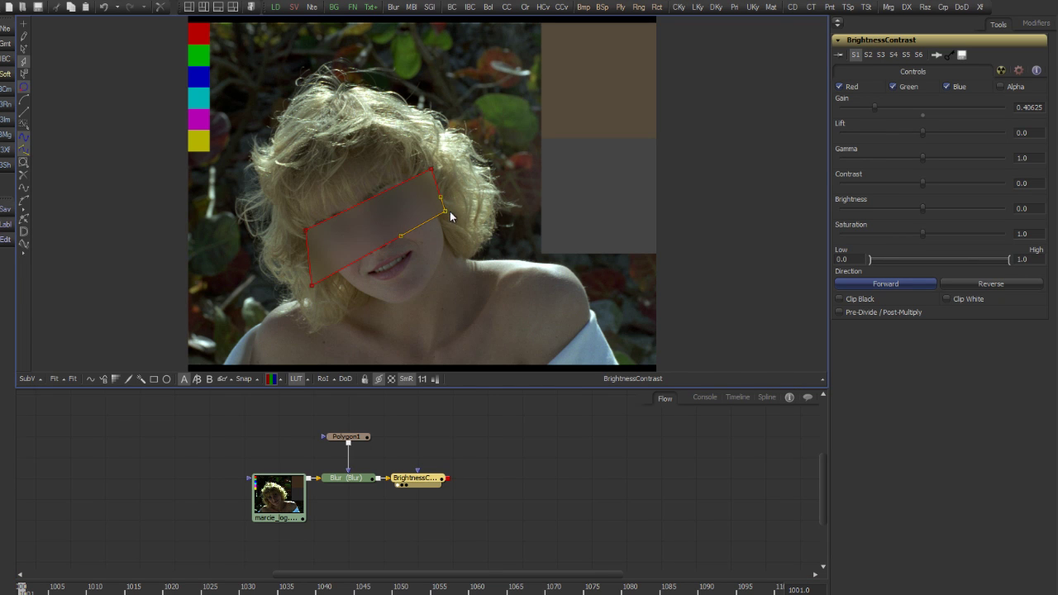
{"action": "left_click_drag", "start_coordinate": [874, 109], "coordinate": [913, 109]}
{"action": "right_click", "coordinate": [450, 120]}
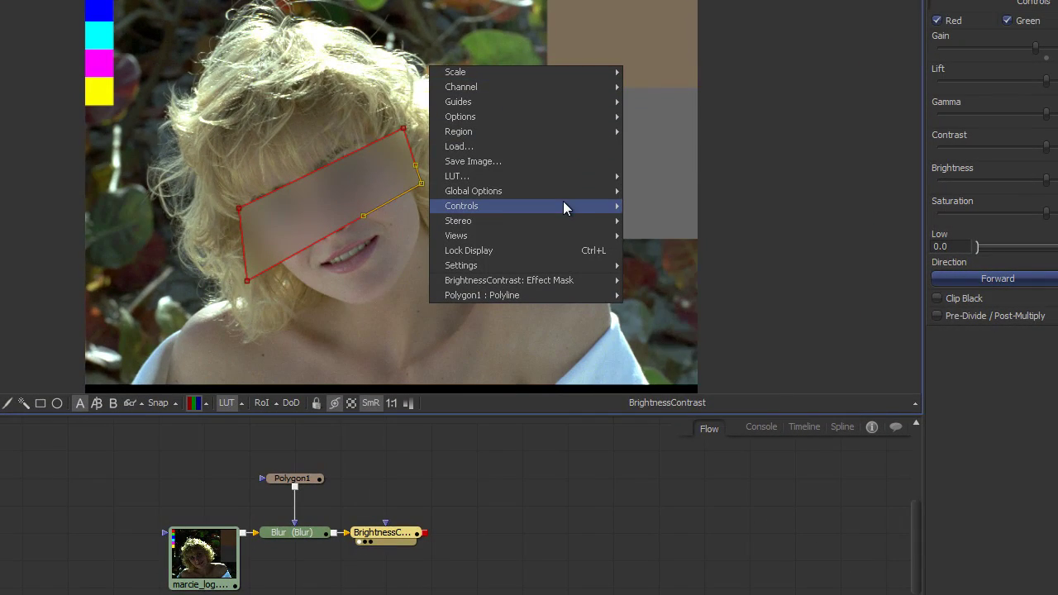
Set the viewer's pinned controls to None, clearing the Polygon1 pin.
{"action": "mouse_move", "coordinate": [566, 207]}
{"action": "mouse_move", "coordinate": [677, 219]}
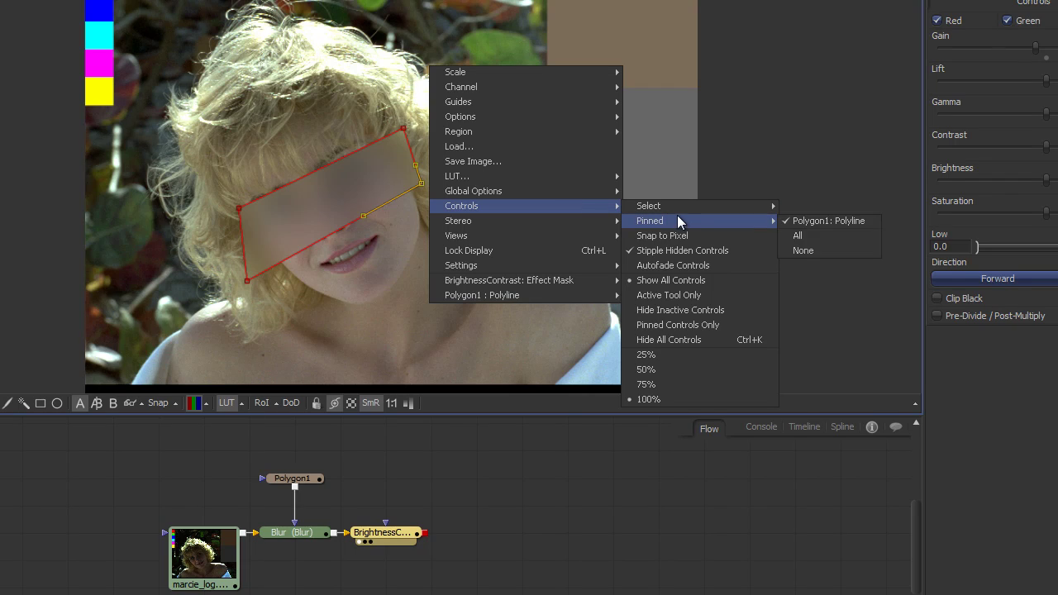
{"action": "left_click", "coordinate": [816, 250]}
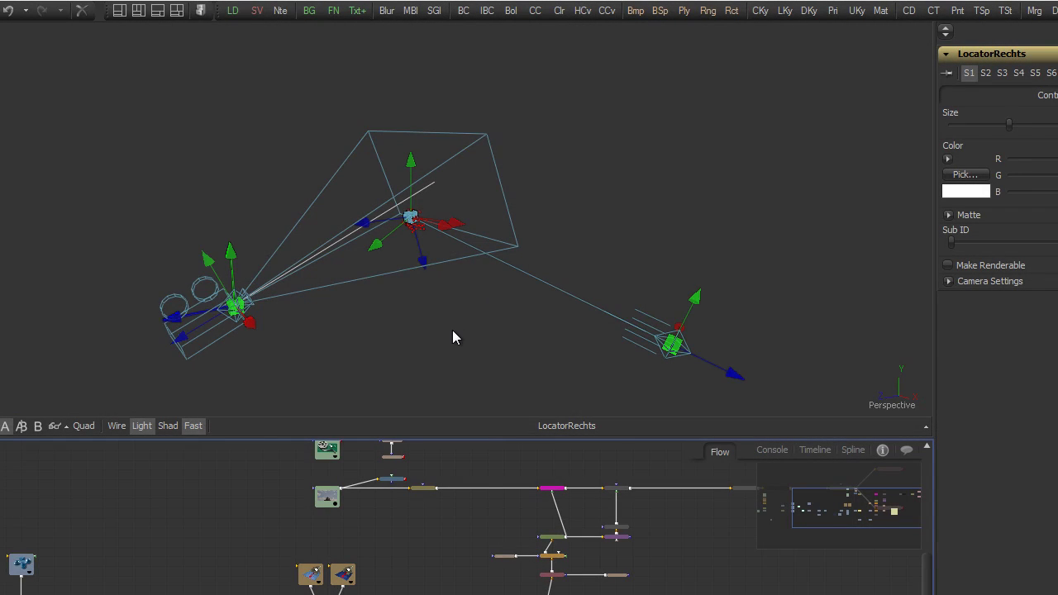
In the 3-D viewer, toggle pinning of the Camera01: Position control.
{"action": "scroll", "coordinate": [446, 323], "scroll_direction": "up", "scroll_amount": 2}
{"action": "left_click_drag", "start_coordinate": [382, 349], "coordinate": [462, 309]}
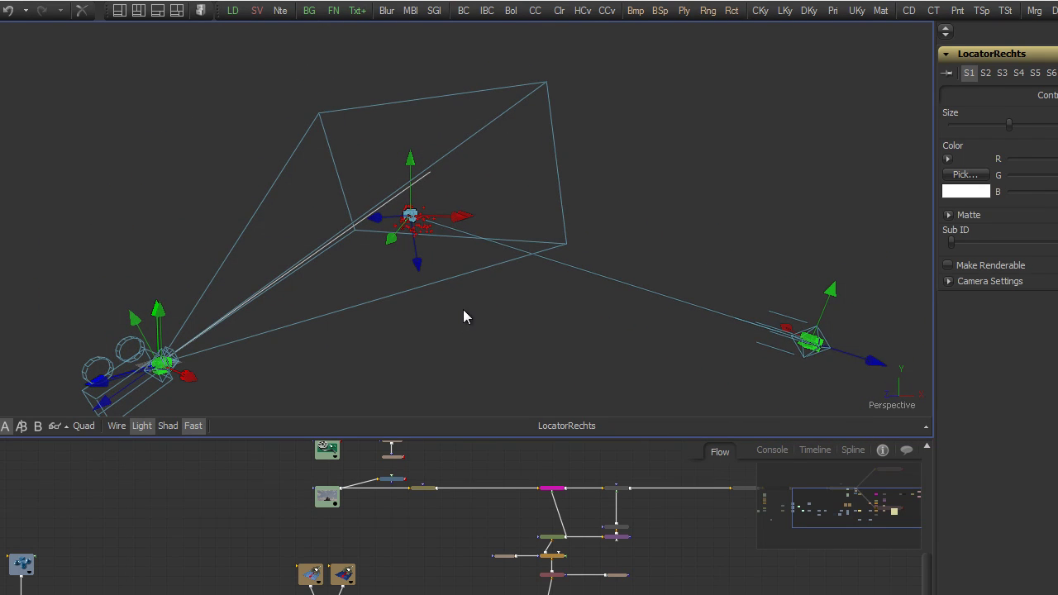
{"action": "right_click", "coordinate": [501, 172]}
{"action": "mouse_move", "coordinate": [573, 310]}
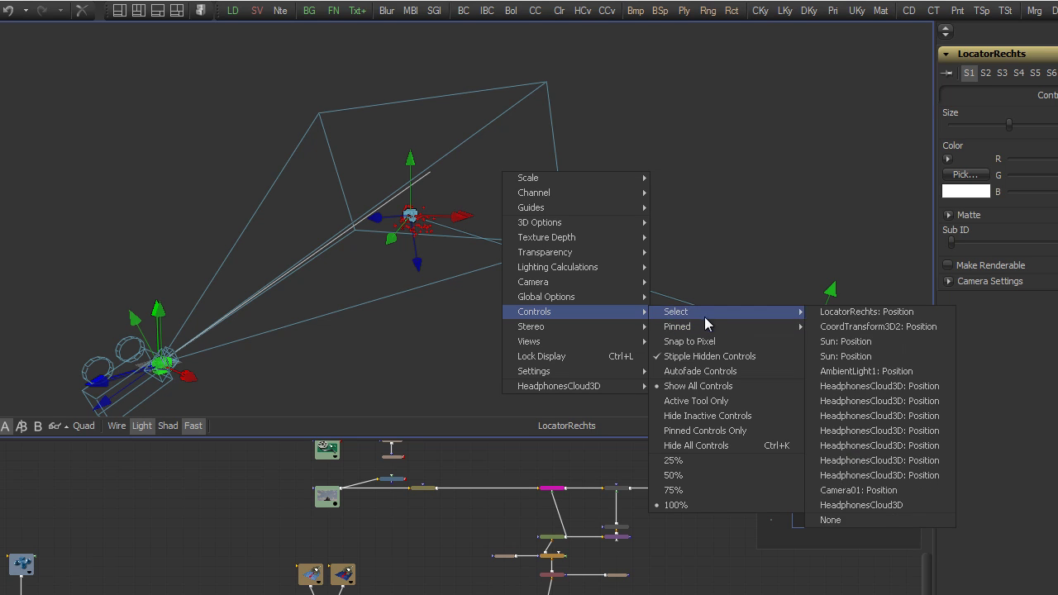
{"action": "mouse_move", "coordinate": [740, 328]}
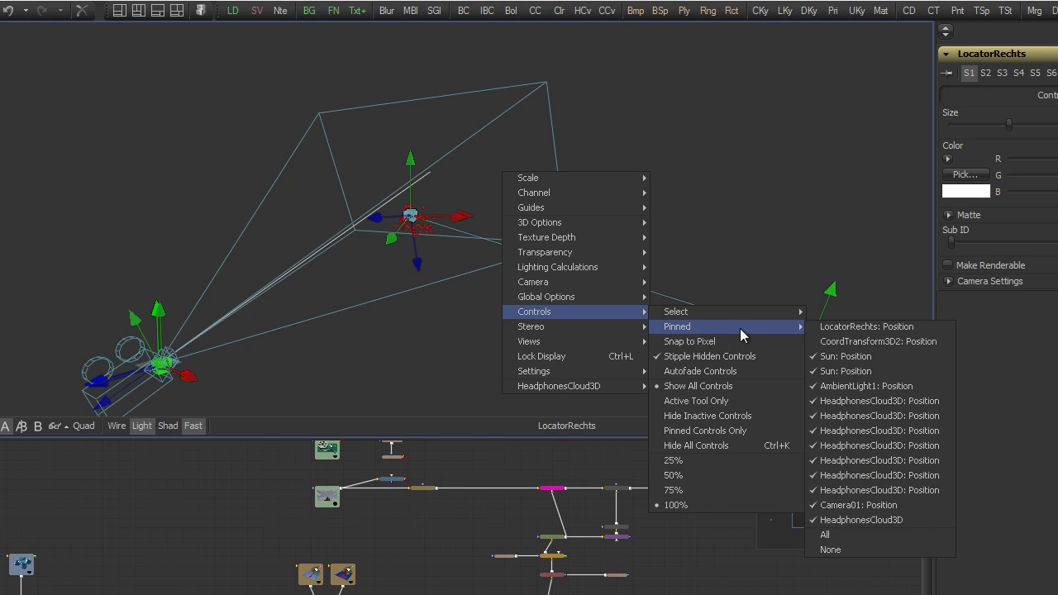
{"action": "left_click", "coordinate": [859, 505]}
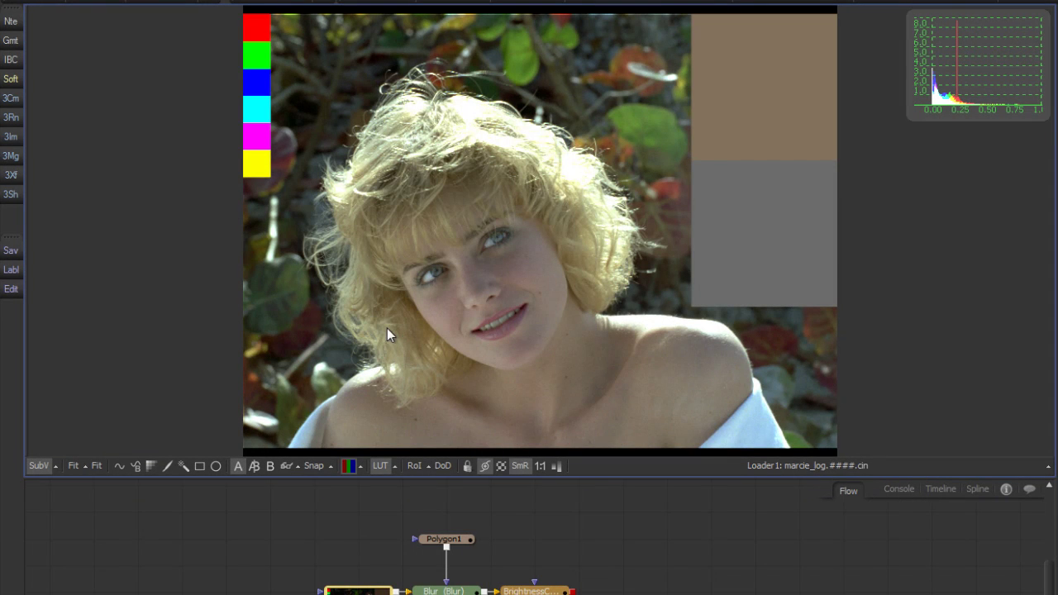
Switch the left viewer's subview to a waveform, enlarge it, and show side-by-side channel traces.
{"action": "left_click", "coordinate": [55, 467]}
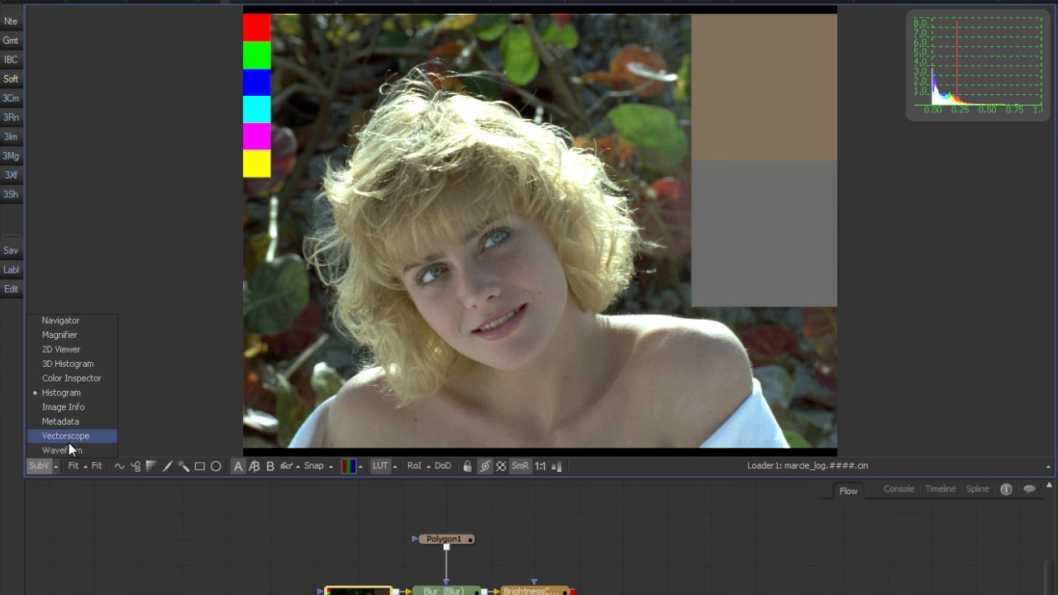
{"action": "left_click", "coordinate": [69, 449]}
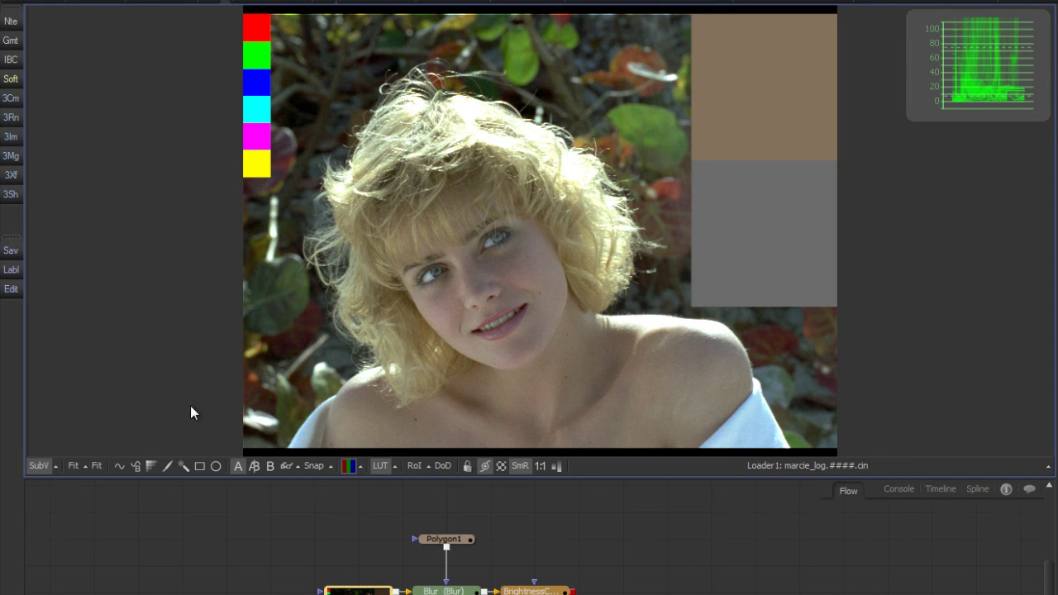
{"action": "left_click_drag", "start_coordinate": [907, 122], "coordinate": [842, 178]}
{"action": "right_click", "coordinate": [921, 91]}
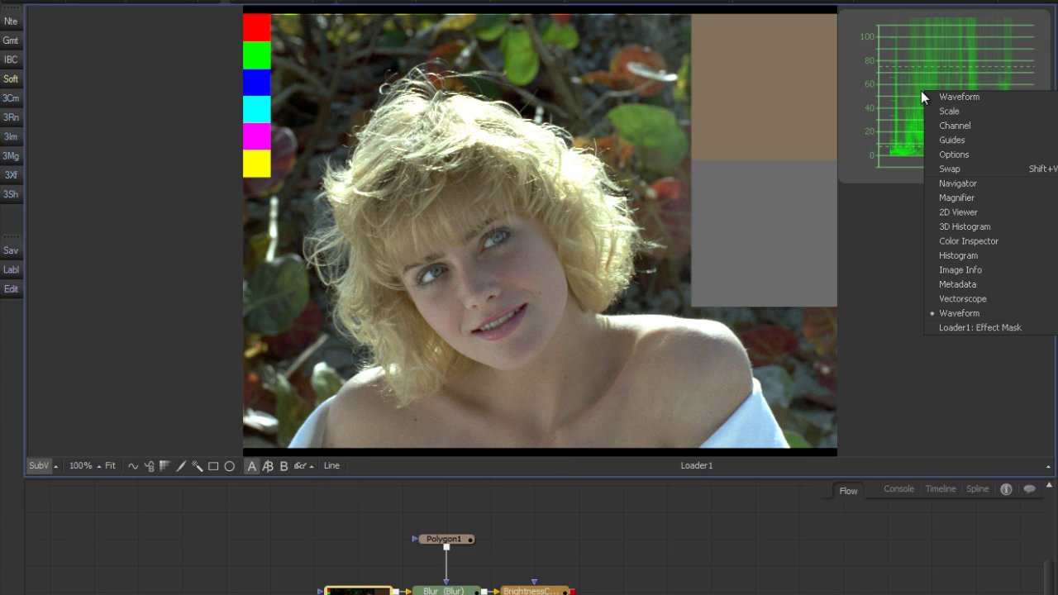
{"action": "left_click", "coordinate": [959, 96]}
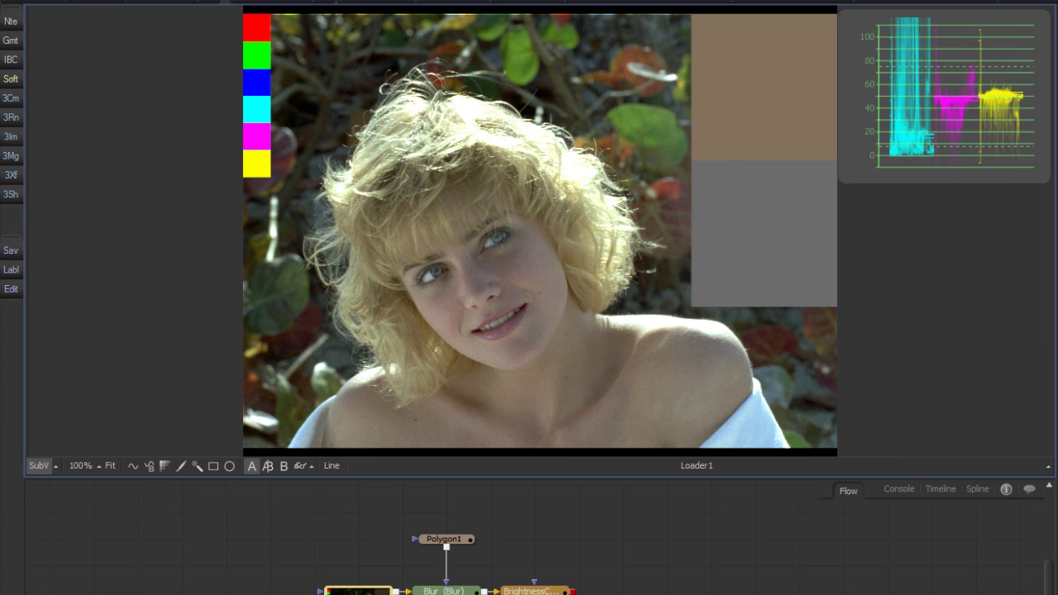
Swap the waveform into the main view, hide the subview, fit it, and show two viewers.
{"action": "right_click", "coordinate": [858, 133]}
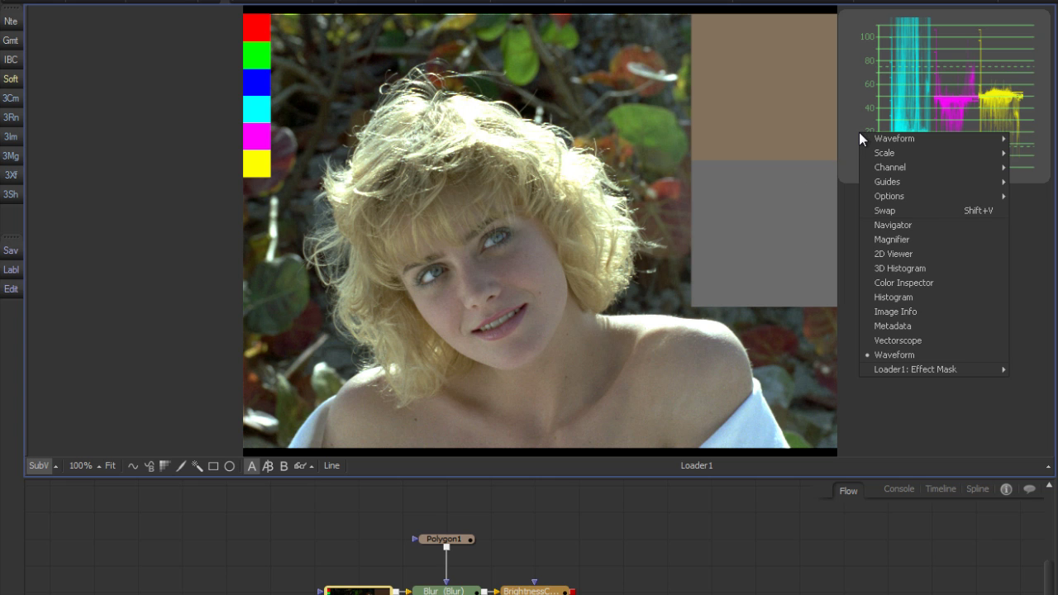
{"action": "left_click", "coordinate": [931, 212]}
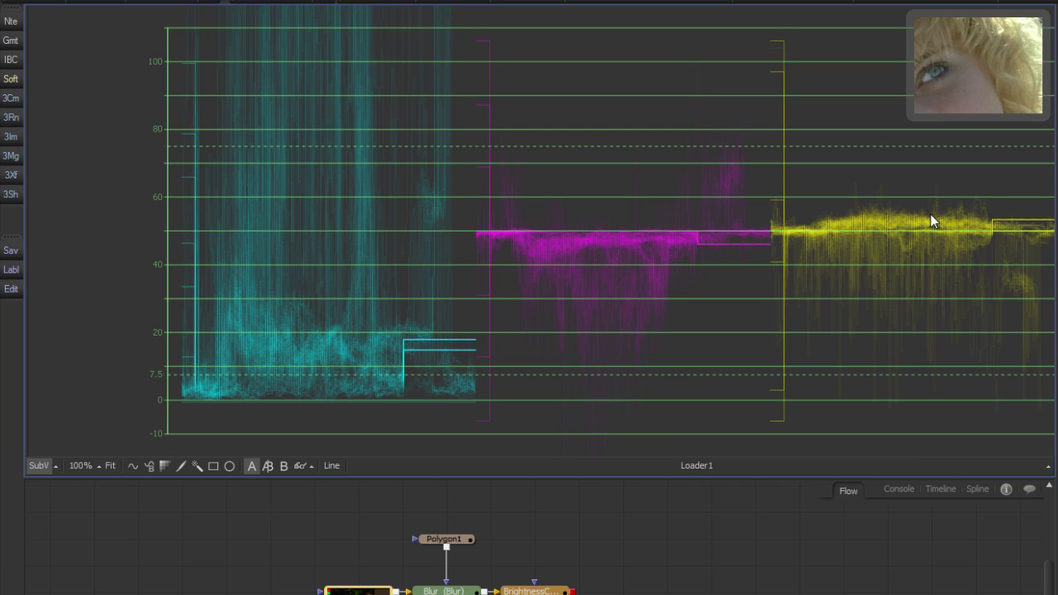
{"action": "key", "text": "v"}
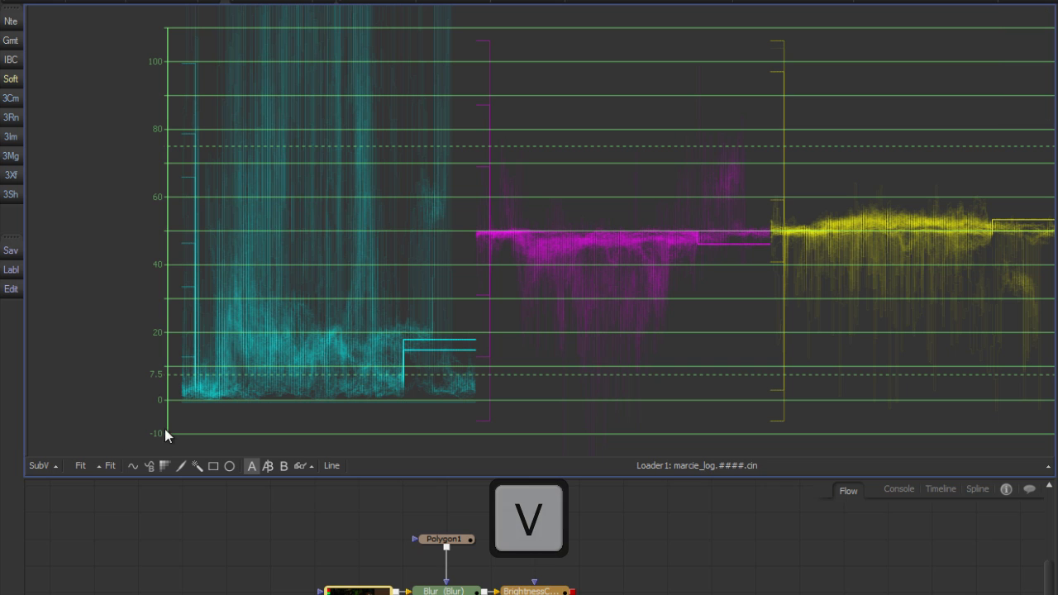
{"action": "left_click", "coordinate": [110, 465]}
{"action": "left_click", "coordinate": [269, 5]}
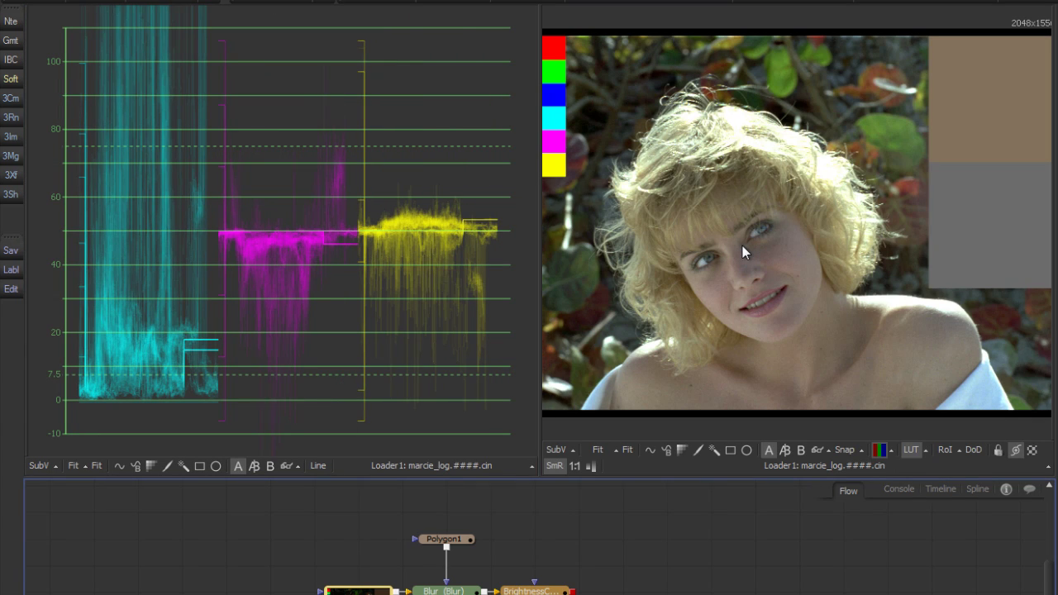
Make the Histogram subview fill the left viewer with Shift+V.
{"action": "left_click", "coordinate": [56, 463]}
{"action": "left_click", "coordinate": [38, 468]}
{"action": "key", "text": "shift+v"}
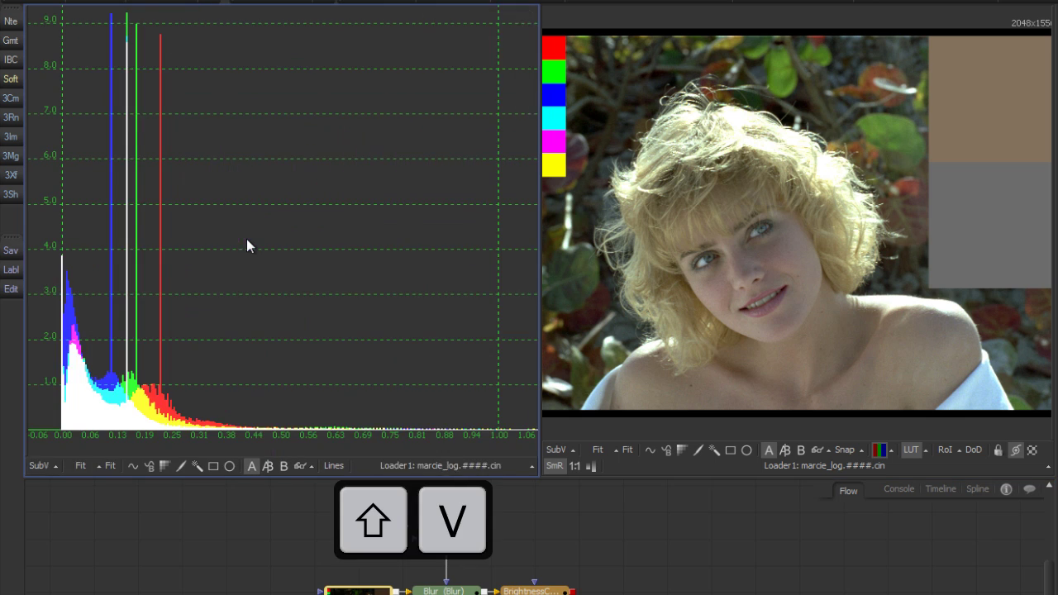
{"action": "key", "text": "v"}
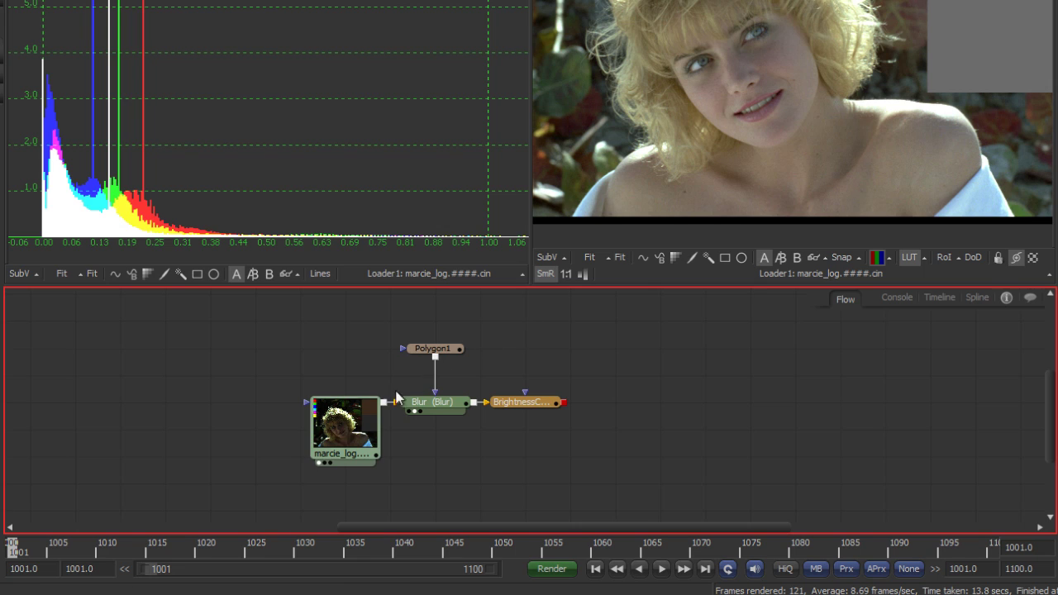
Change the time bar's update mode from None back to Some so viewers refresh.
{"action": "left_click", "coordinate": [373, 418]}
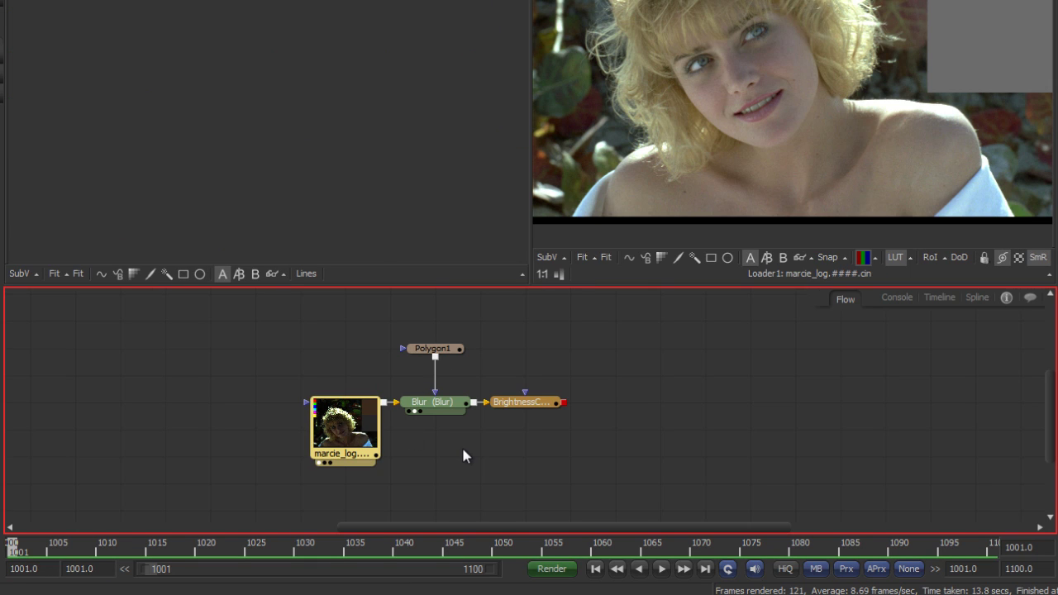
{"action": "left_click", "coordinate": [502, 449]}
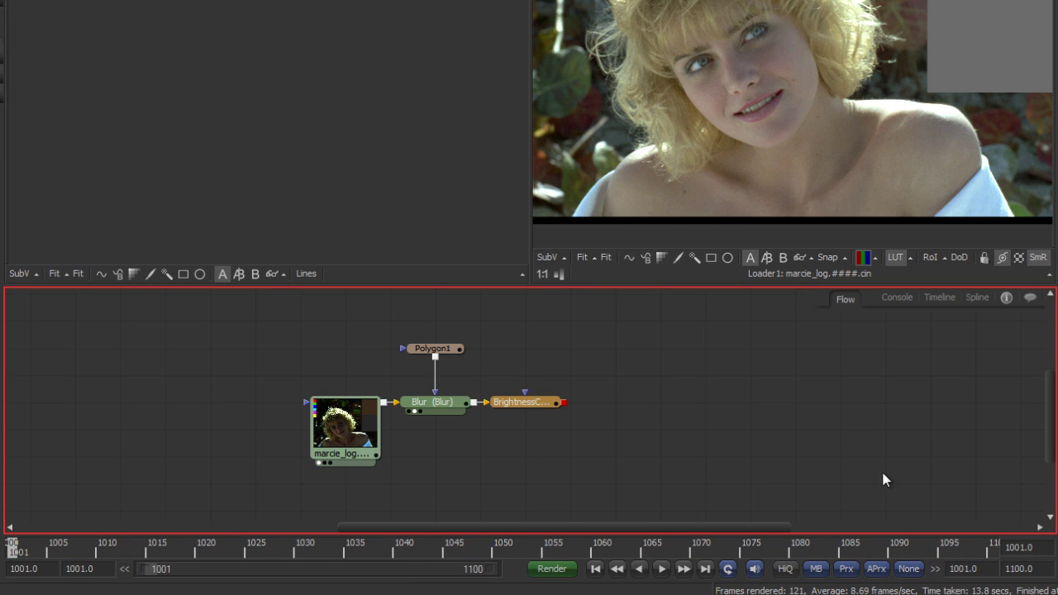
{"action": "left_click", "coordinate": [915, 570]}
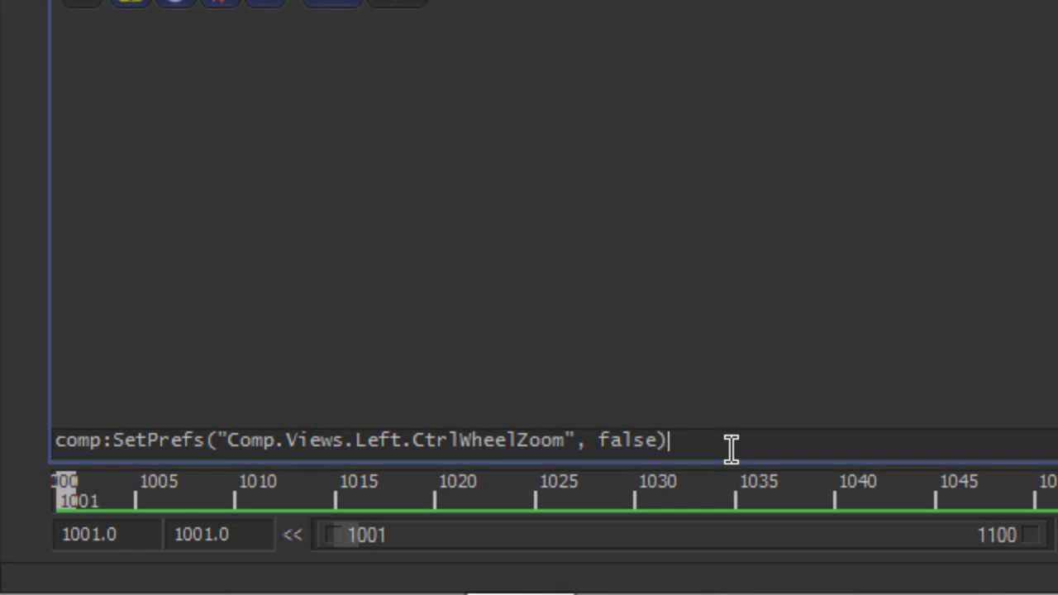
Run comp:SetPrefs("Comp.Views.Left.CtrlWheelZoom", false) in the Console.
{"action": "left_click_drag", "start_coordinate": [732, 449], "coordinate": [12, 464]}
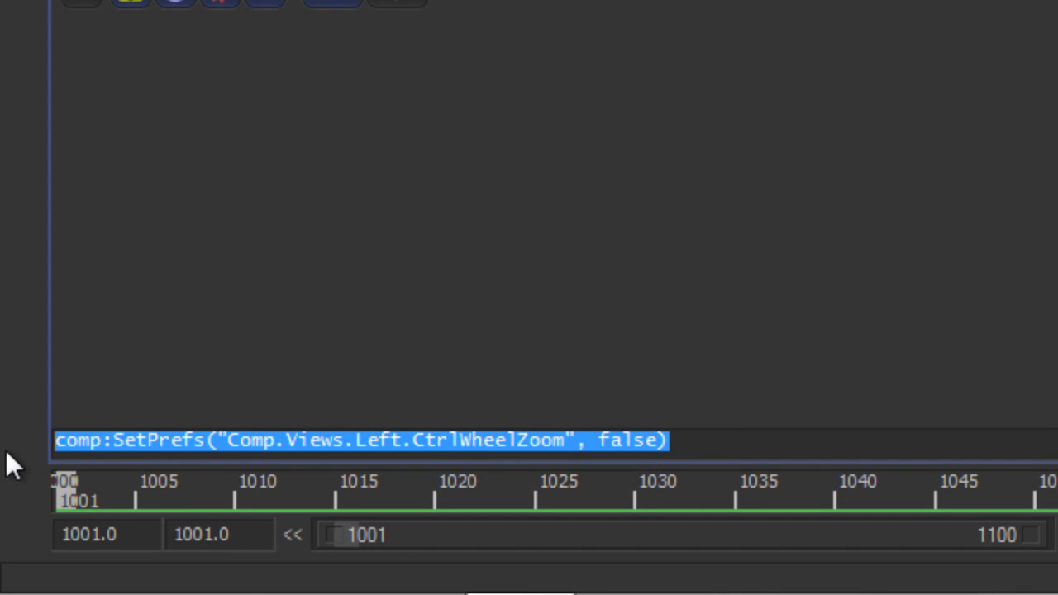
{"action": "left_click", "coordinate": [697, 440]}
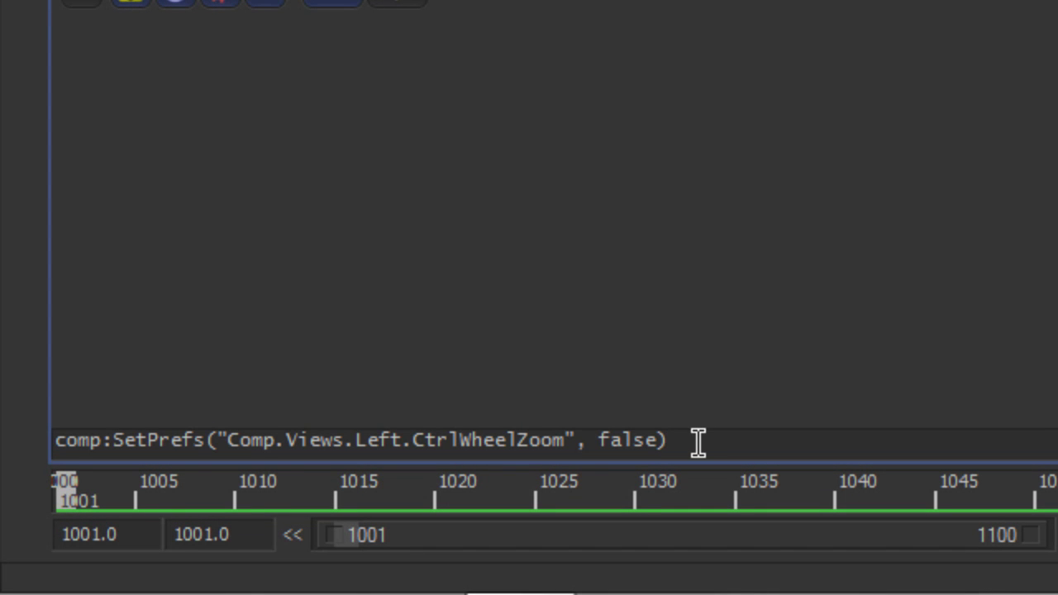
{"action": "key", "text": "Return"}
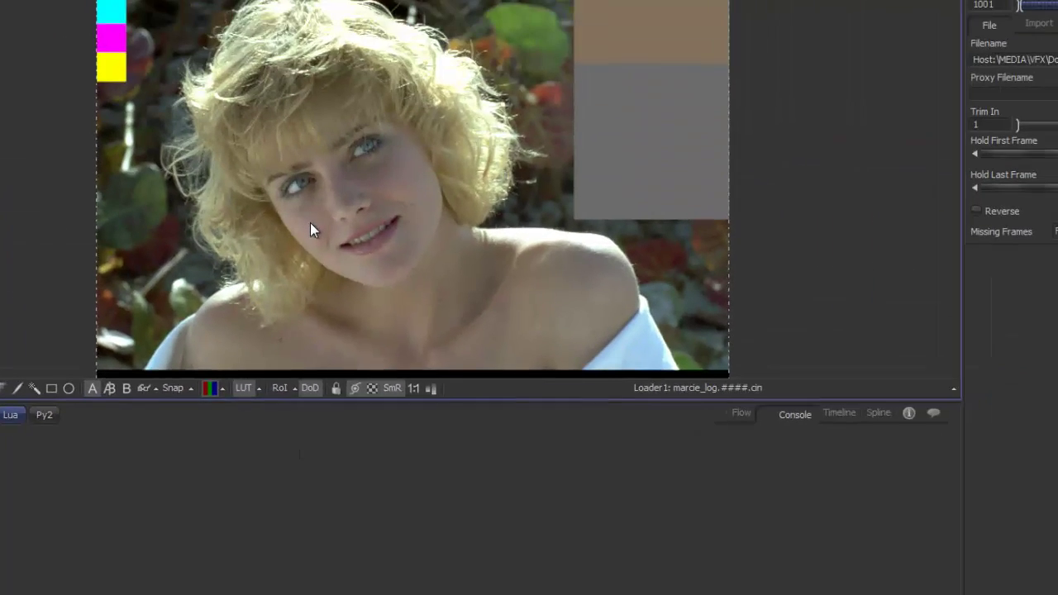
Save the left viewer's settings as defaults and load those defaults into the right viewer.
{"action": "right_click", "coordinate": [310, 223]}
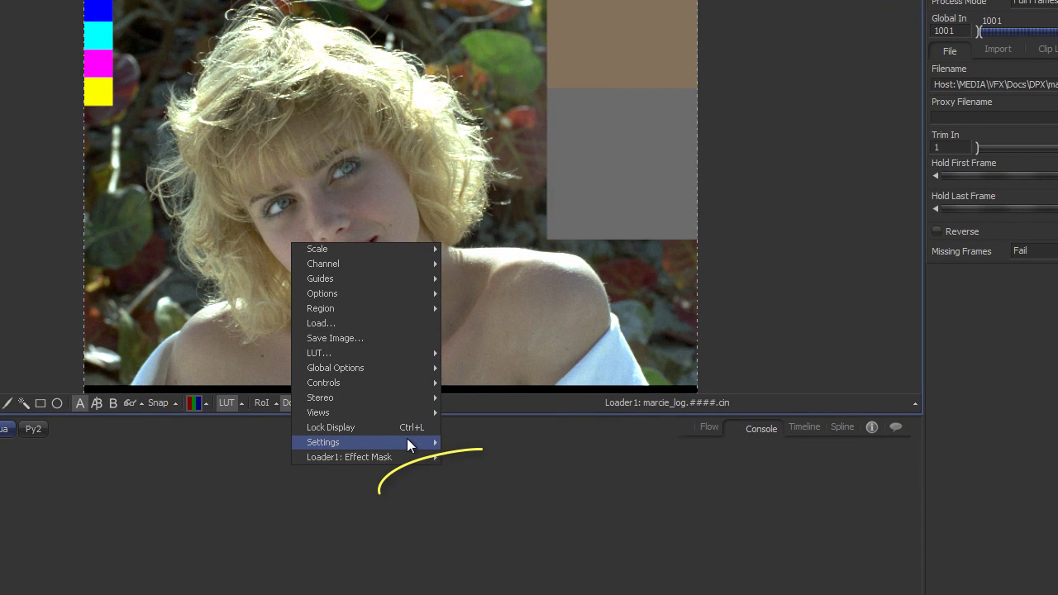
{"action": "mouse_move", "coordinate": [408, 442]}
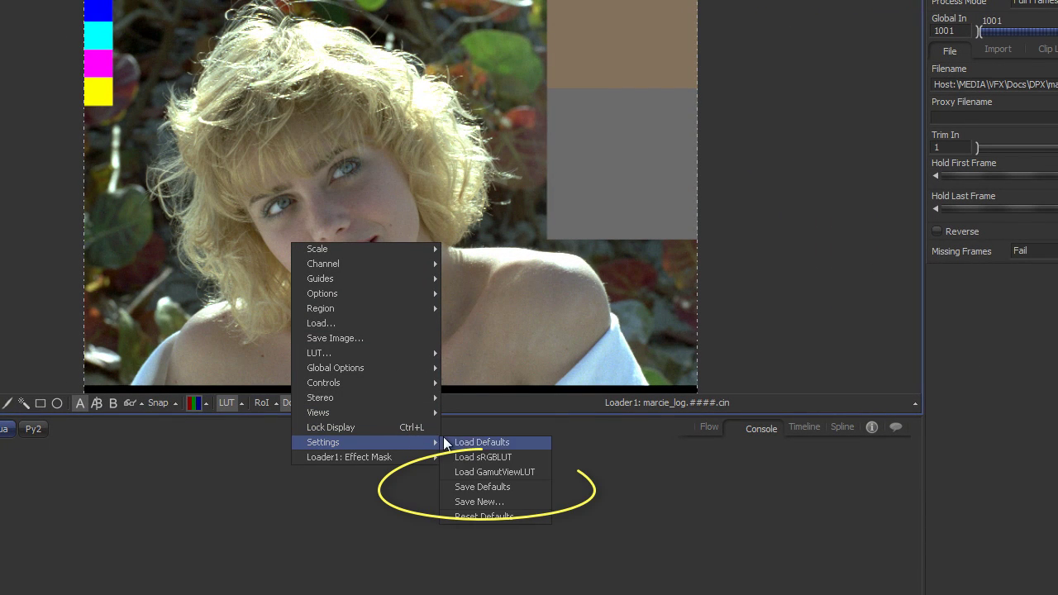
{"action": "left_click", "coordinate": [490, 484]}
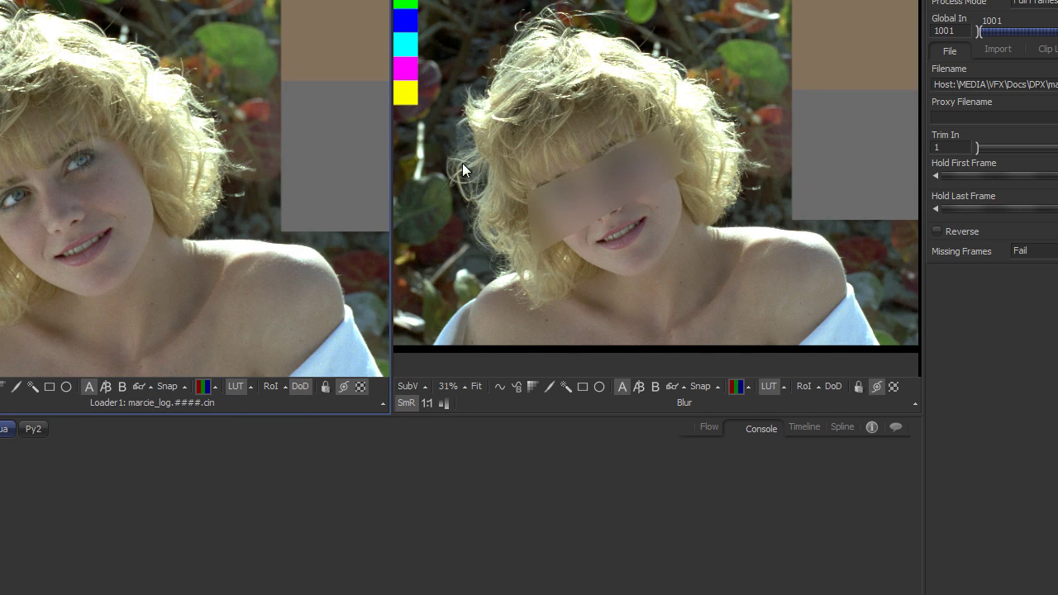
{"action": "right_click", "coordinate": [535, 116]}
{"action": "mouse_move", "coordinate": [643, 315]}
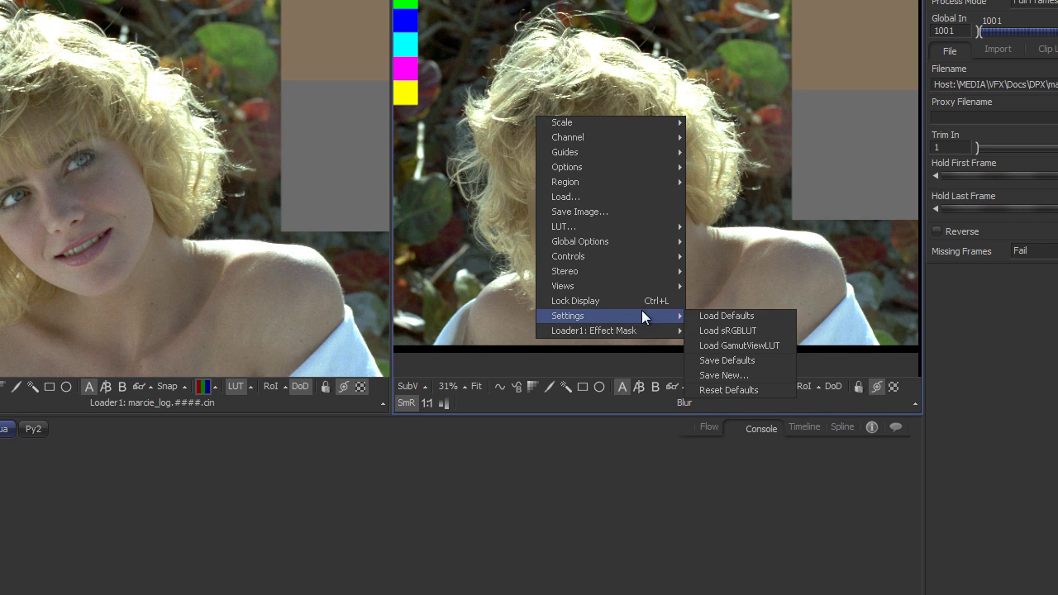
{"action": "left_click", "coordinate": [720, 314]}
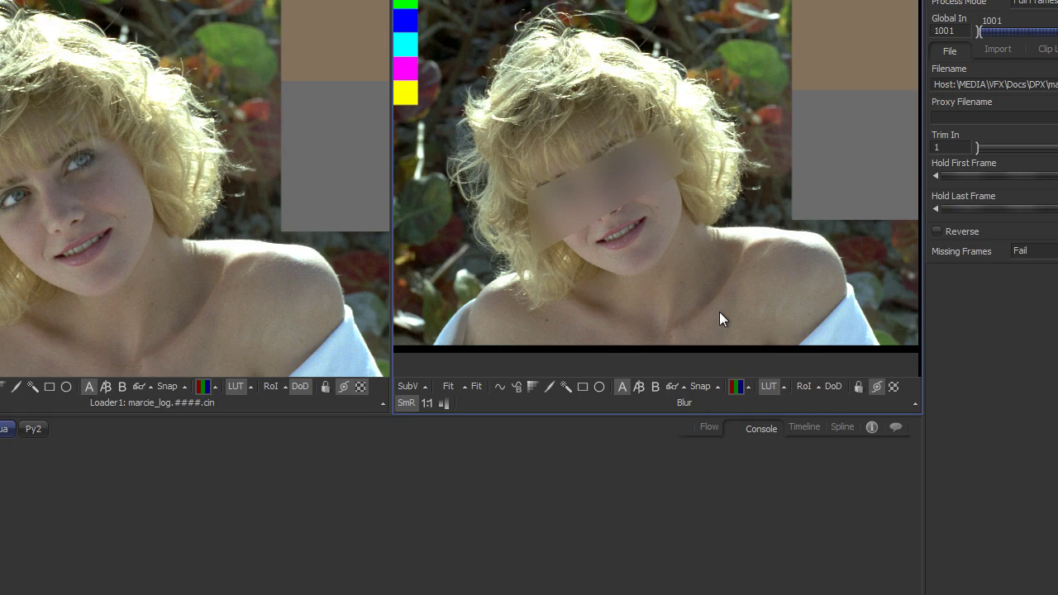
{"action": "scroll", "coordinate": [644, 297], "scroll_direction": "up", "scroll_amount": 3}
{"action": "scroll", "coordinate": [575, 285], "scroll_direction": "down", "scroll_amount": 5}
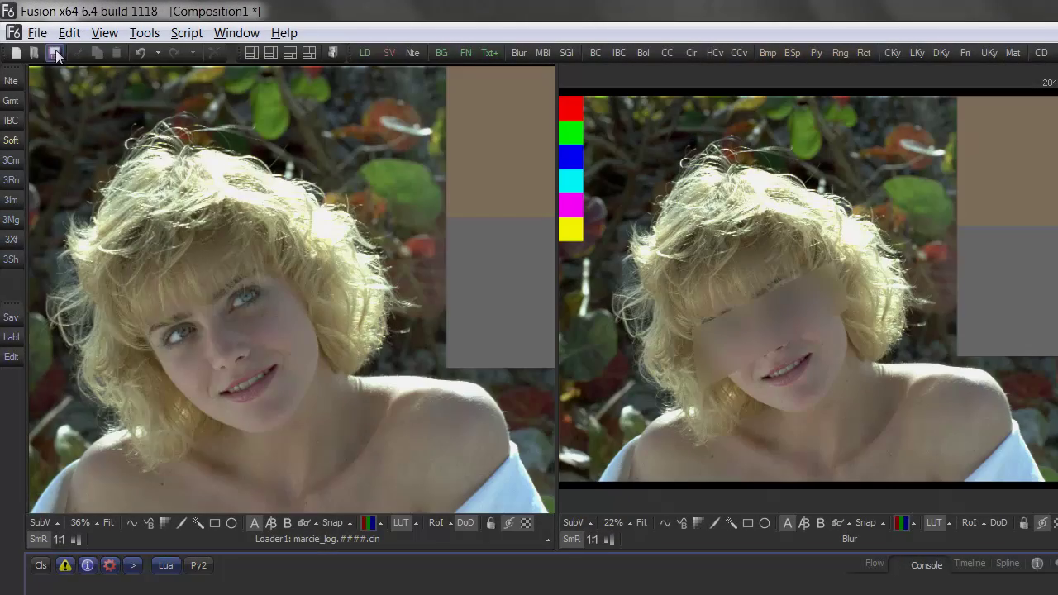
Add submarine_turntable_v004.comp to the Render Manager queue.
{"action": "left_click", "coordinate": [38, 32]}
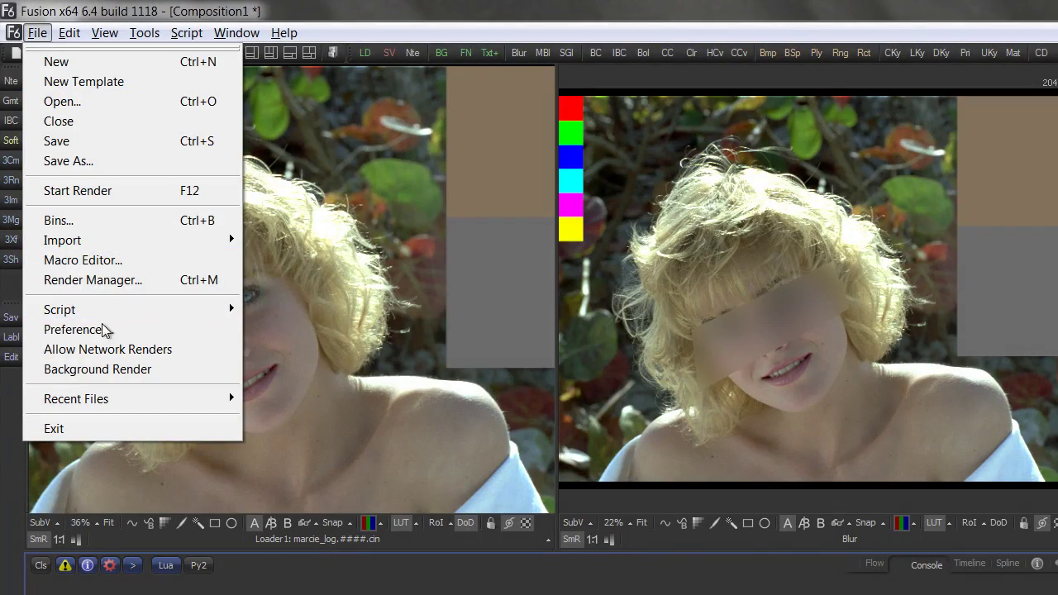
{"action": "left_click", "coordinate": [94, 279]}
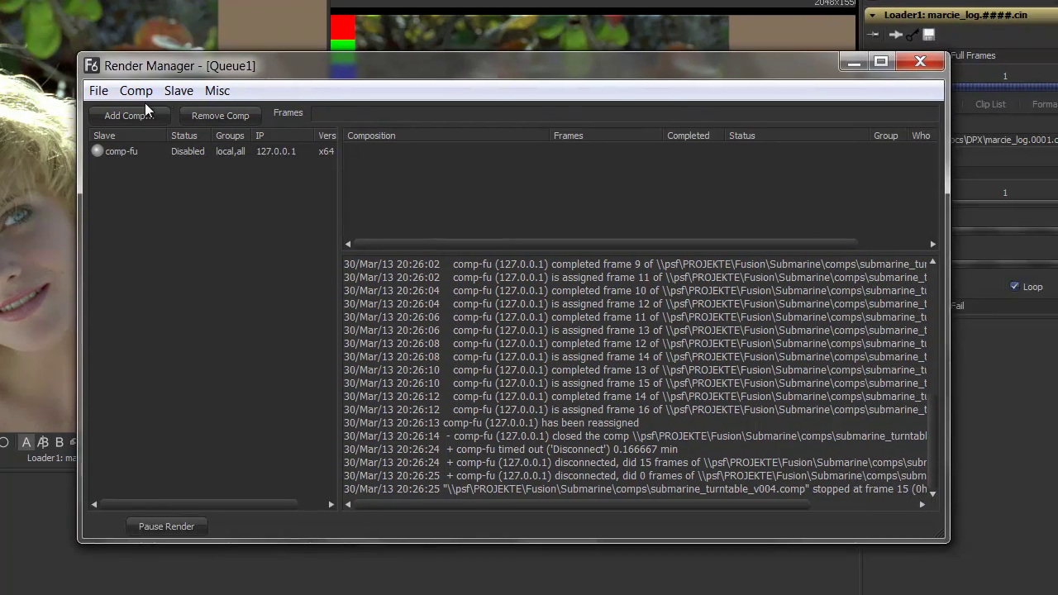
{"action": "left_click", "coordinate": [175, 130]}
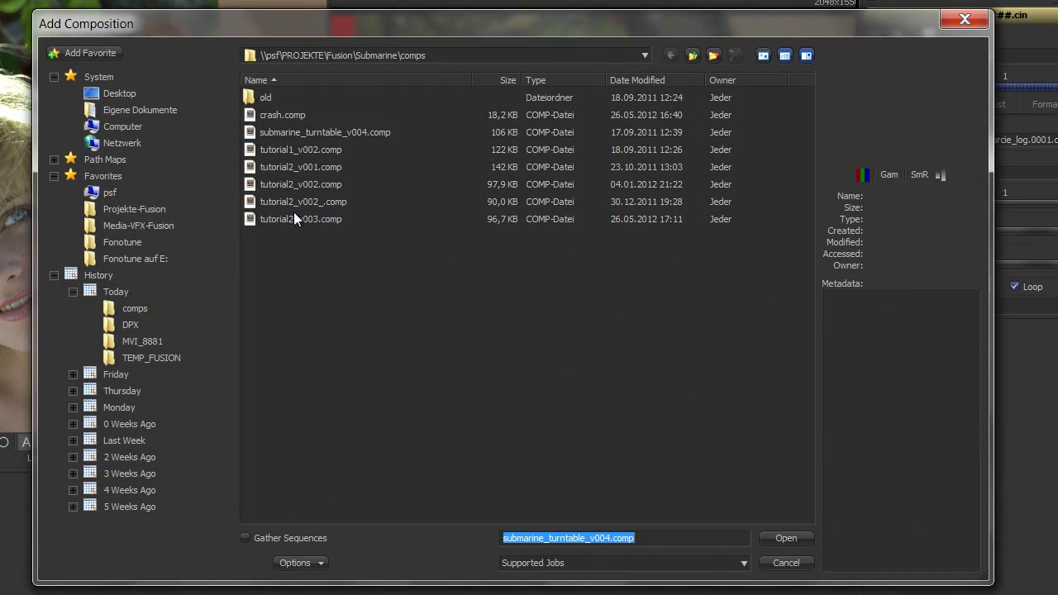
{"action": "double_click", "coordinate": [302, 132]}
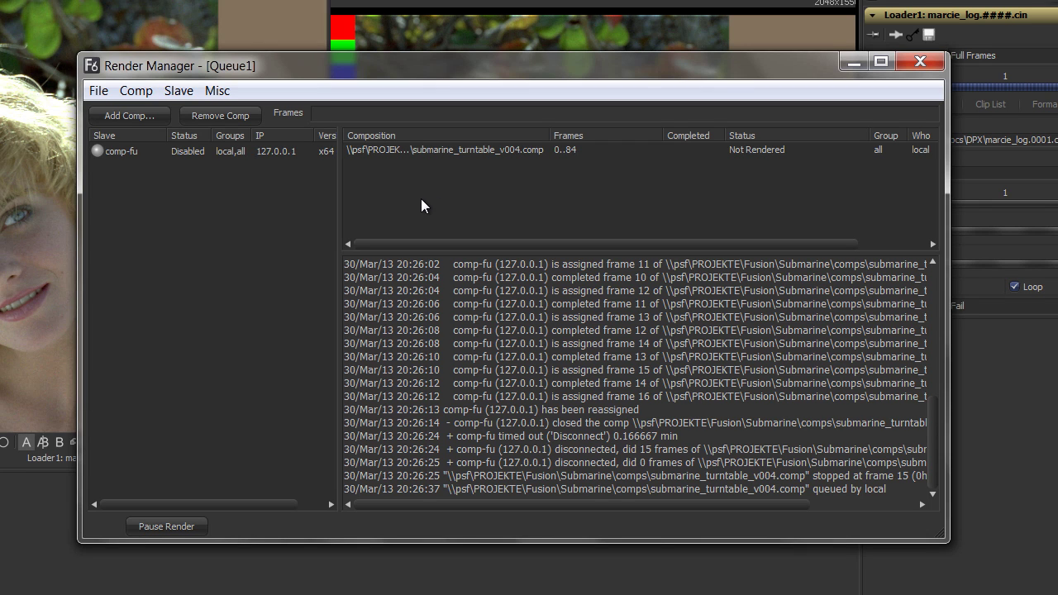
Select the comp-fu render slave and enable Allow Network Renders.
{"action": "left_click", "coordinate": [116, 152]}
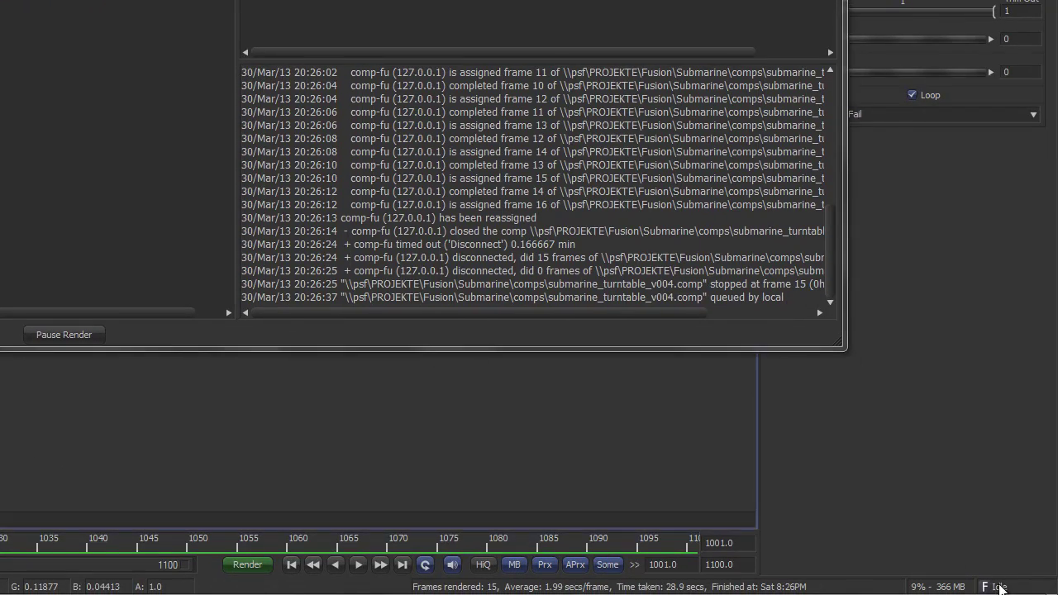
{"action": "left_click", "coordinate": [1000, 587]}
{"action": "left_click", "coordinate": [973, 569]}
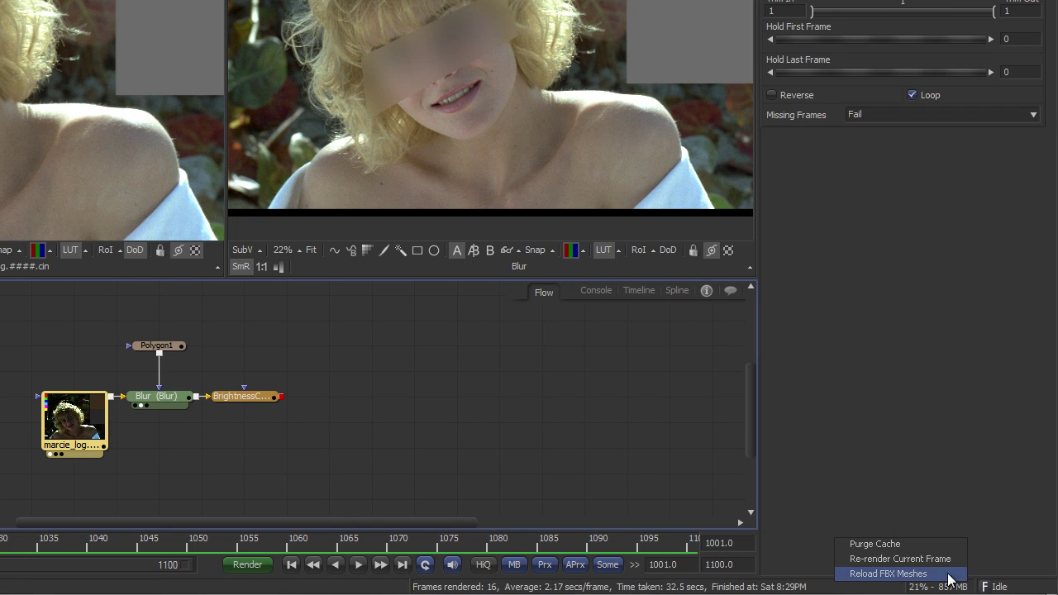
Purge the cache, then generate the OpenGL hardware info report in glhardwarelimitations.txt.
{"action": "left_click", "coordinate": [938, 545]}
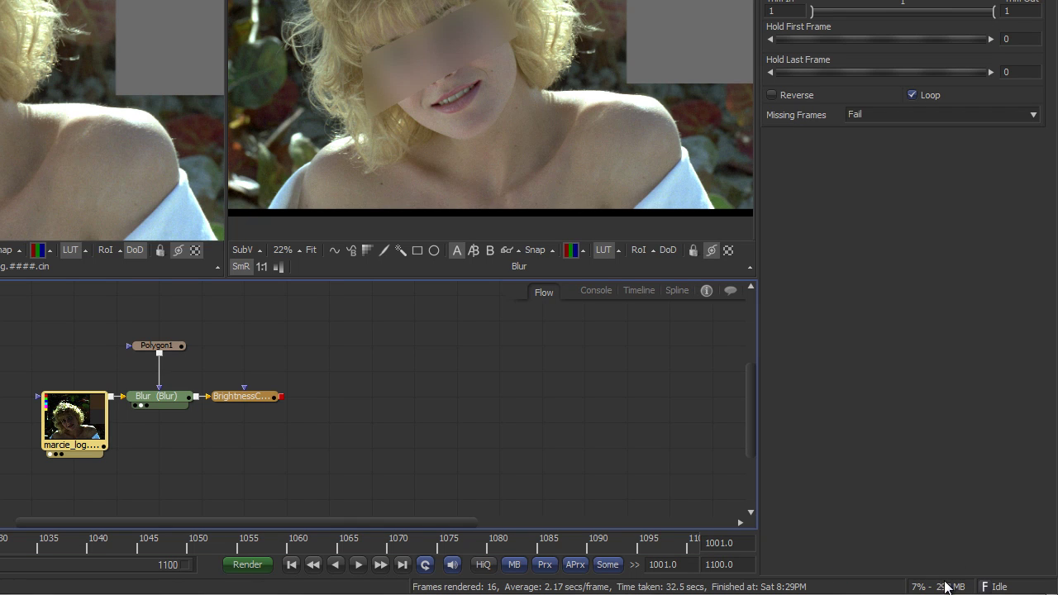
{"action": "right_click", "coordinate": [941, 588]}
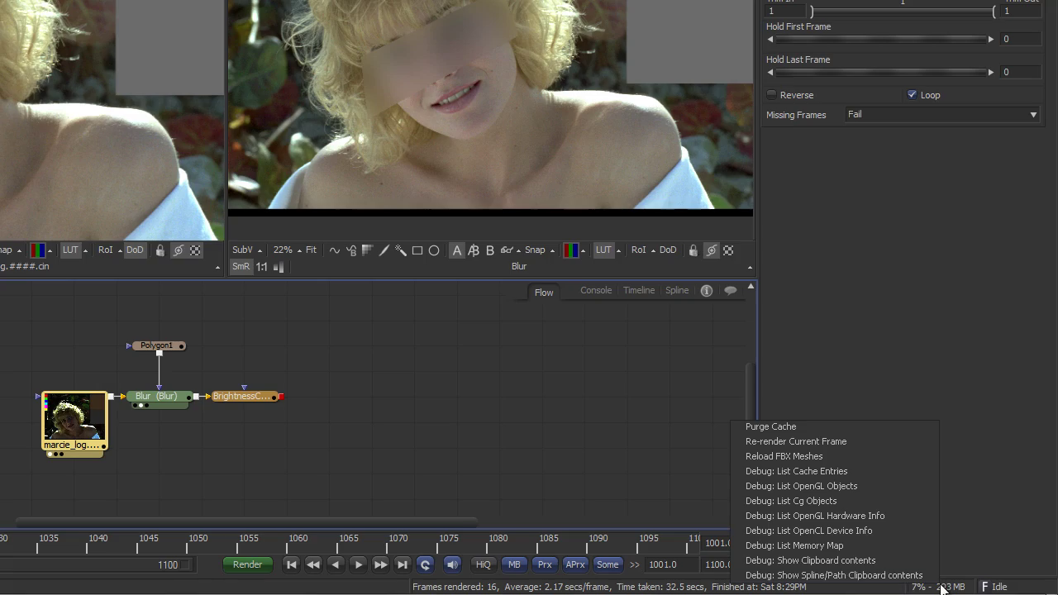
{"action": "left_click", "coordinate": [871, 513]}
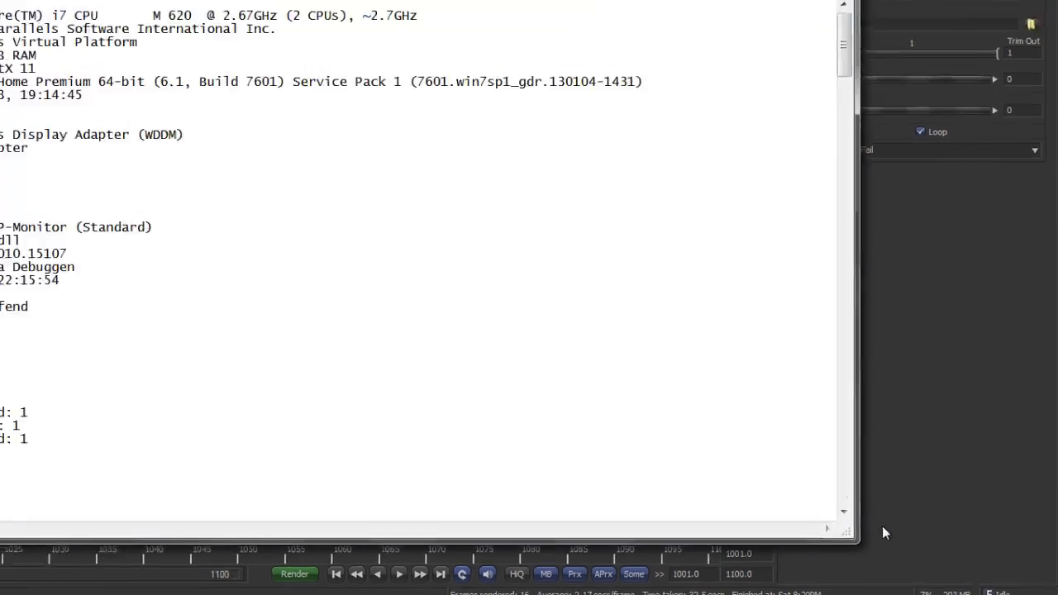